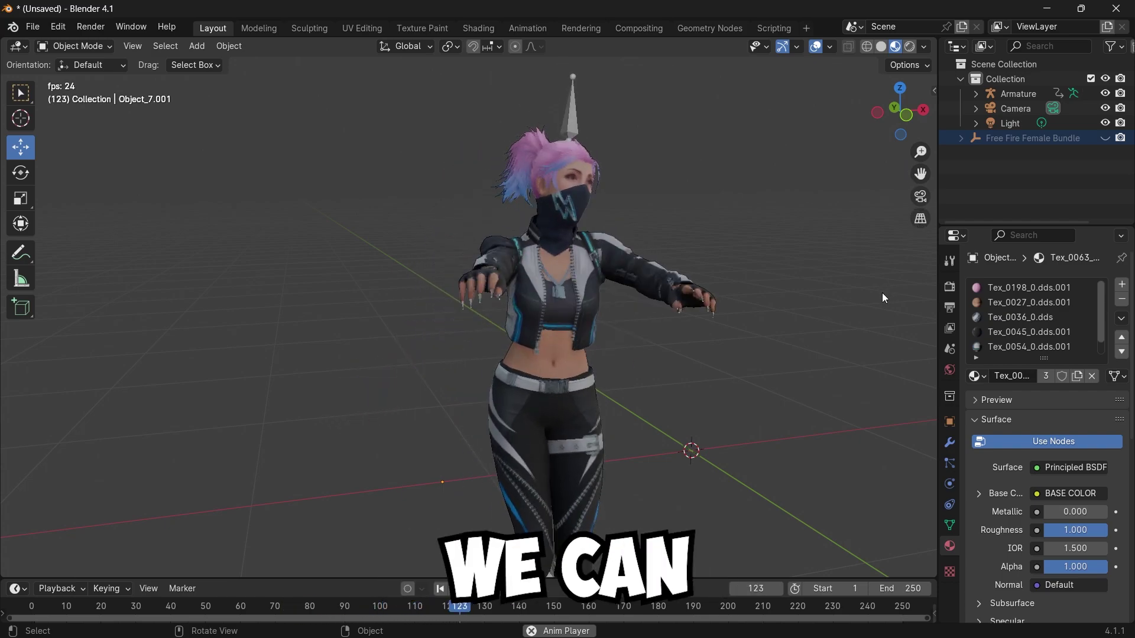
# Scrub the dance preview back, toggle playback and zoom in on the imported Sketchfab character
pyautogui.moveTo(418, 612); pyautogui.dragTo(31, 612)
pyautogui.press('space')
pyautogui.scroll(2, 595, 364)
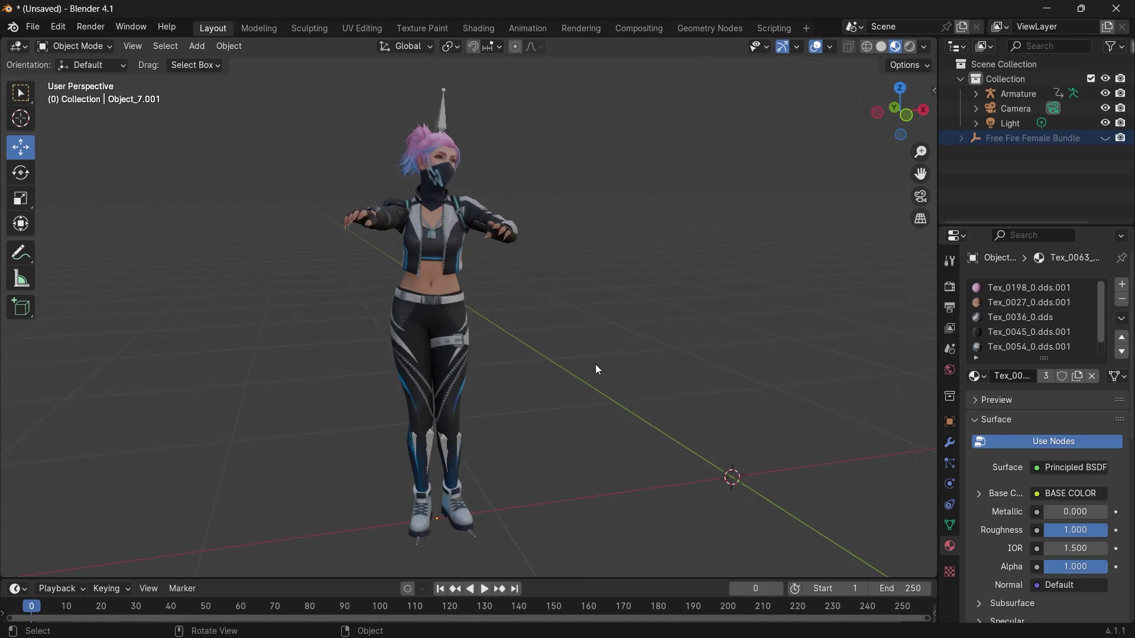
pyautogui.press('space')
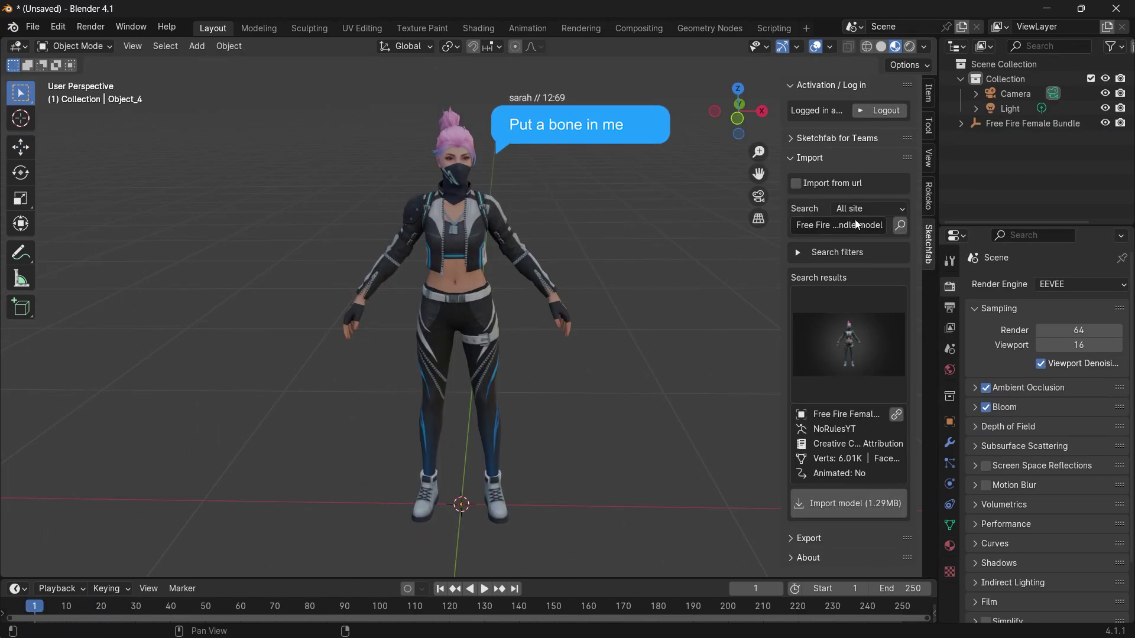
pyautogui.moveTo(738, 112)
pyautogui.mouseDown()
pyautogui.moveTo(712, 115)
pyautogui.moveTo(740, 116)
pyautogui.mouseUp()
pyautogui.moveTo(550, 273); pyautogui.dragTo(384, 253)
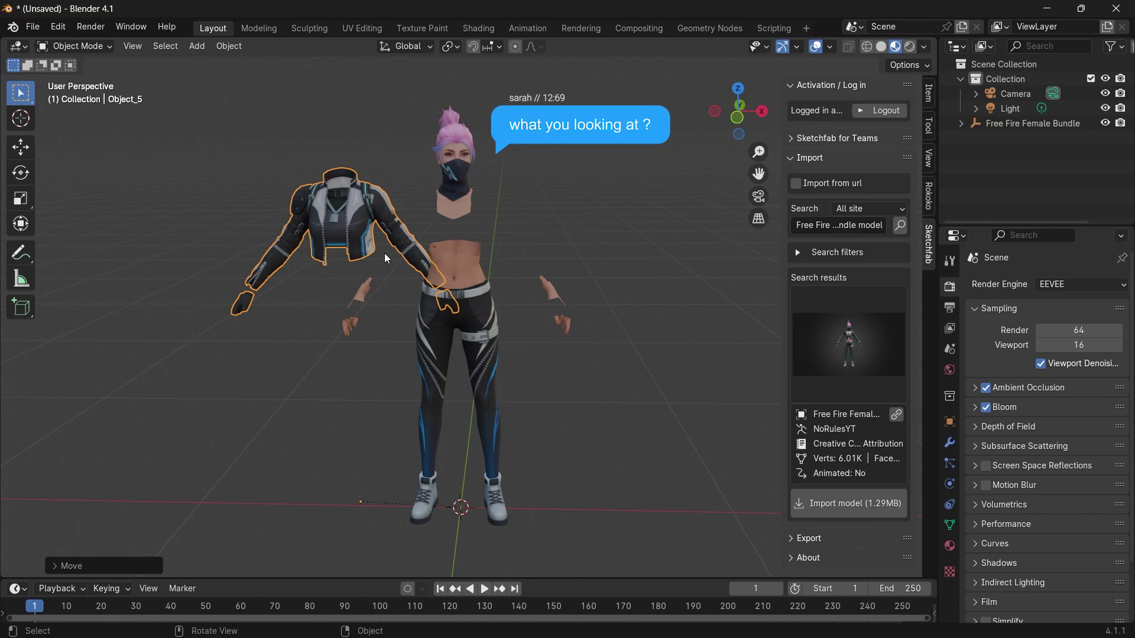
pyautogui.hotkey('ctrl', 'z')
pyautogui.click(485, 157)
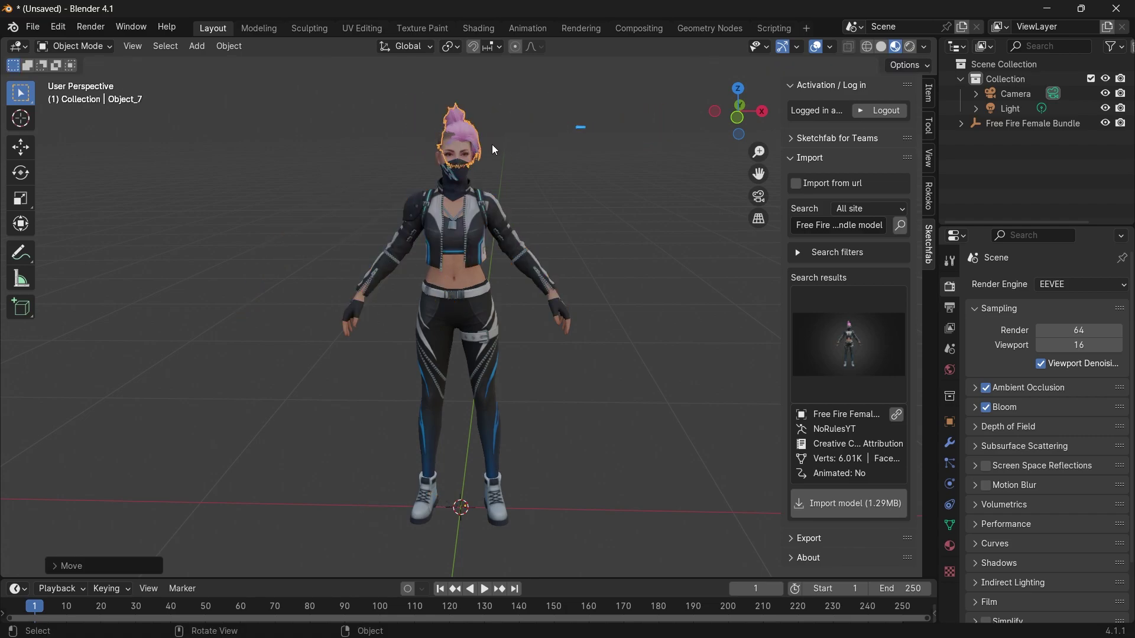
pyautogui.click(492, 144)
pyautogui.moveTo(270, 85); pyautogui.dragTo(581, 500)
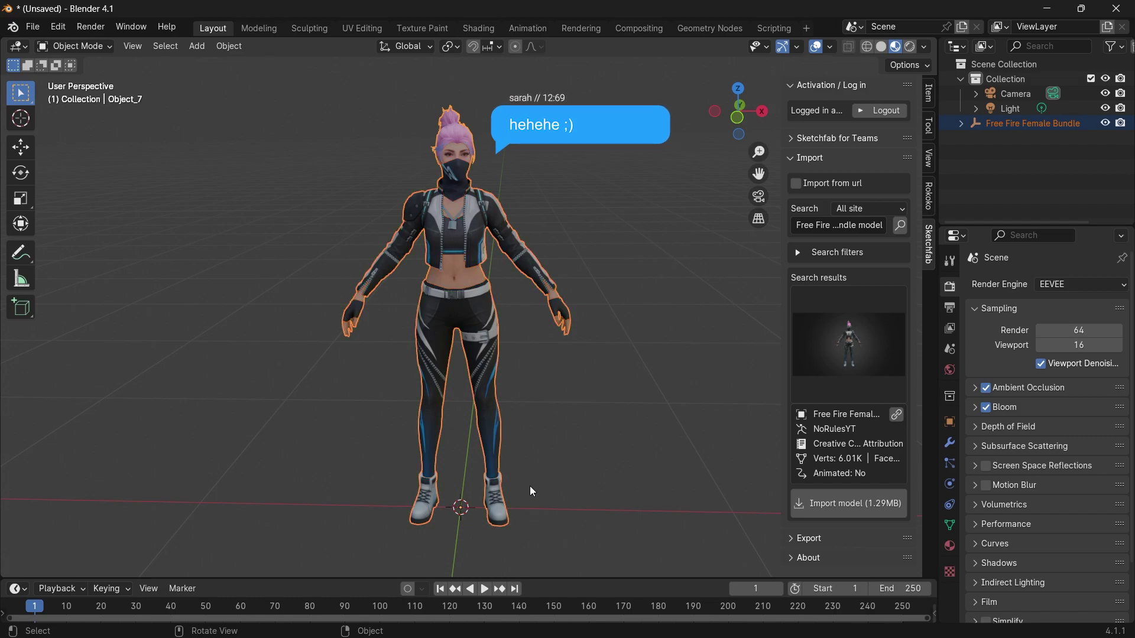
pyautogui.press('g')
pyautogui.rightClick(494, 232)
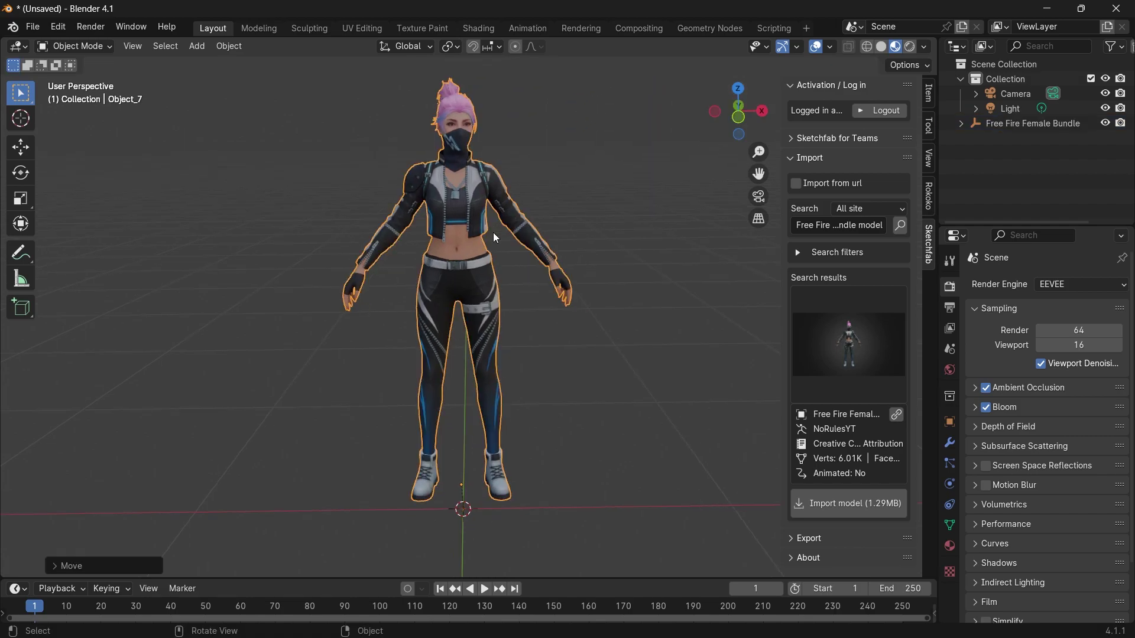
pyautogui.click(575, 374)
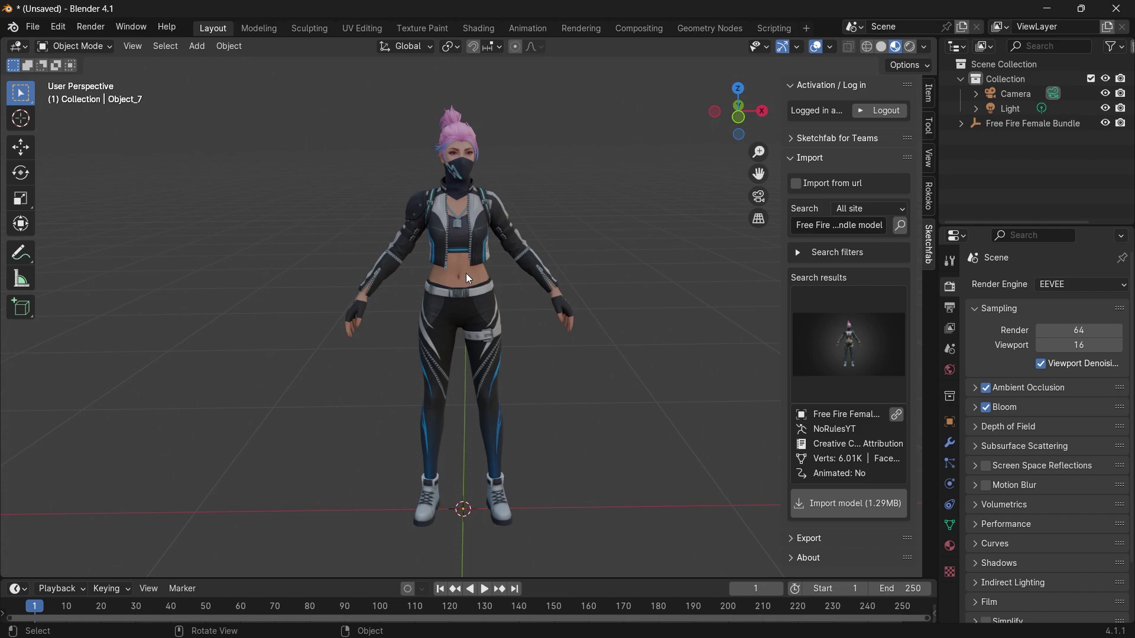
# Start an FBX export of the character to the Desktop folder and edit the file name
pyautogui.click(33, 27)
pyautogui.moveTo(82, 252)
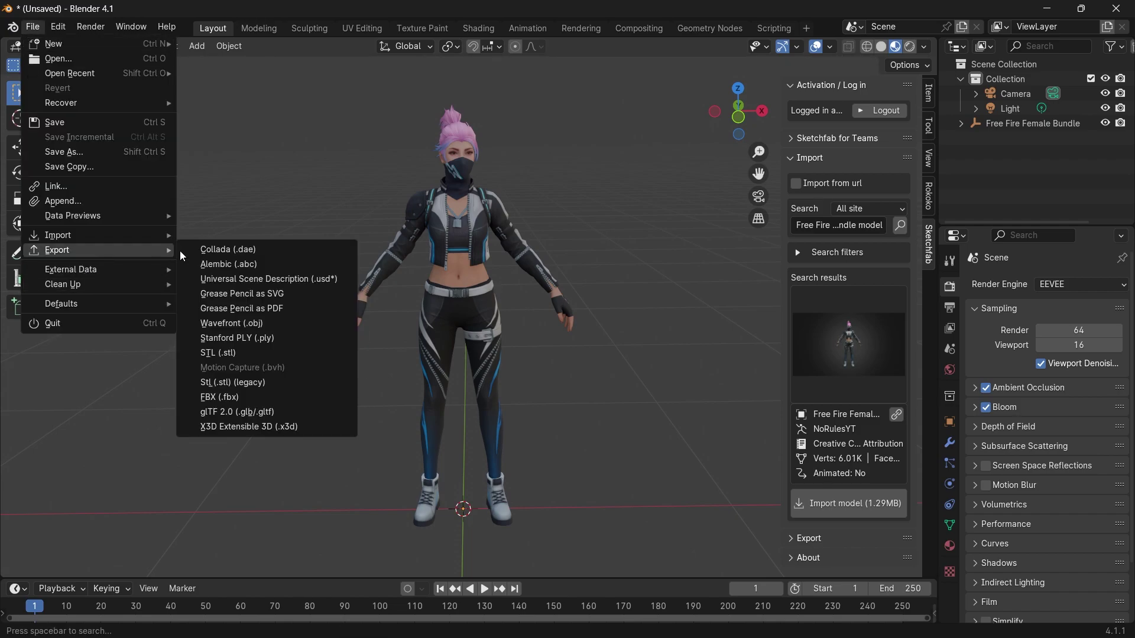
pyautogui.click(215, 395)
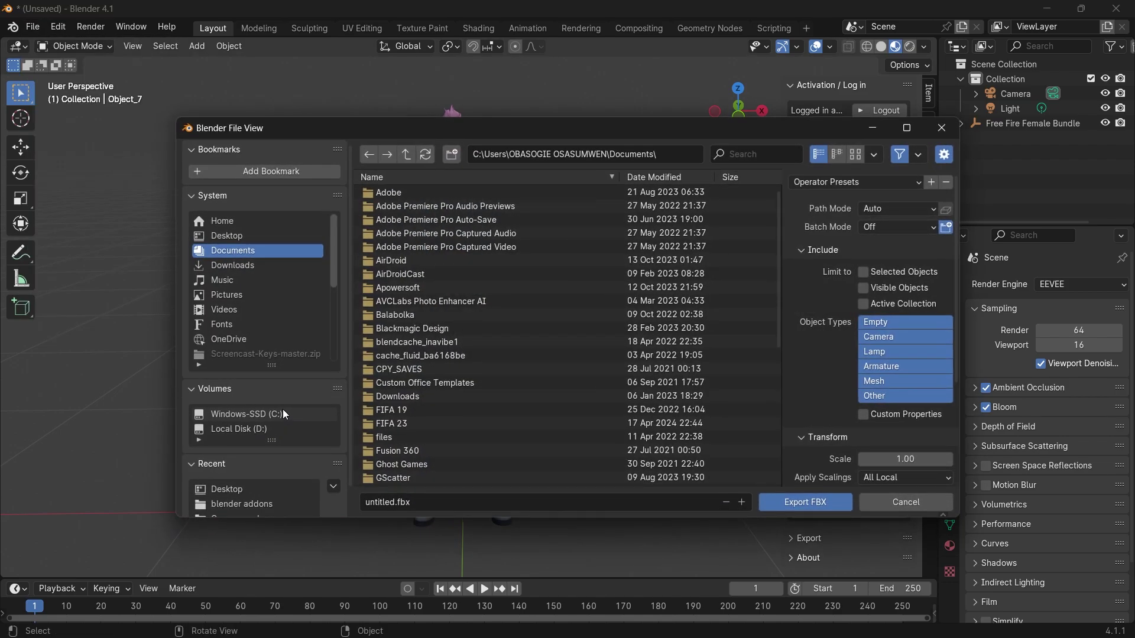
pyautogui.click(231, 237)
pyautogui.click(413, 503)
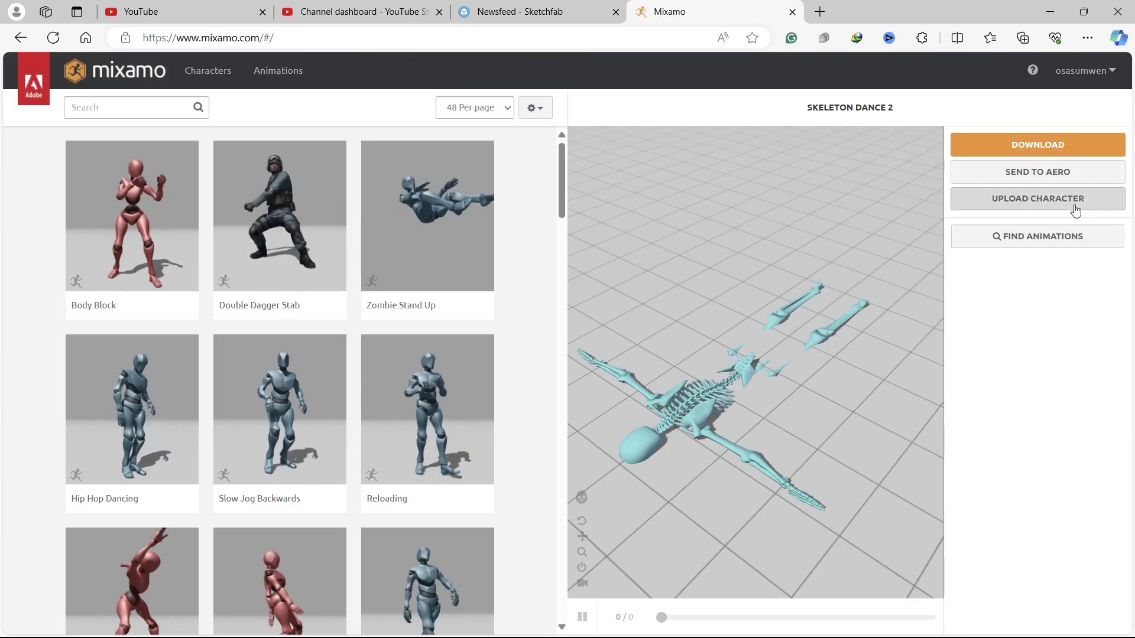
# Upload the exported FBX character file through Mixamo's Upload Character window
pyautogui.click(1028, 201)
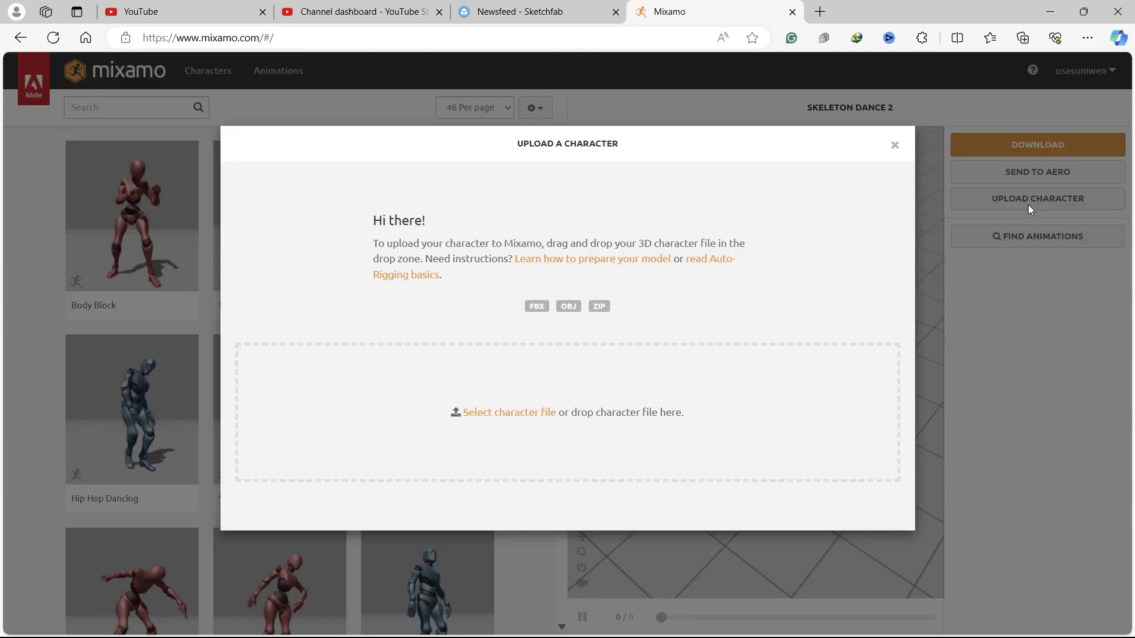
pyautogui.click(512, 417)
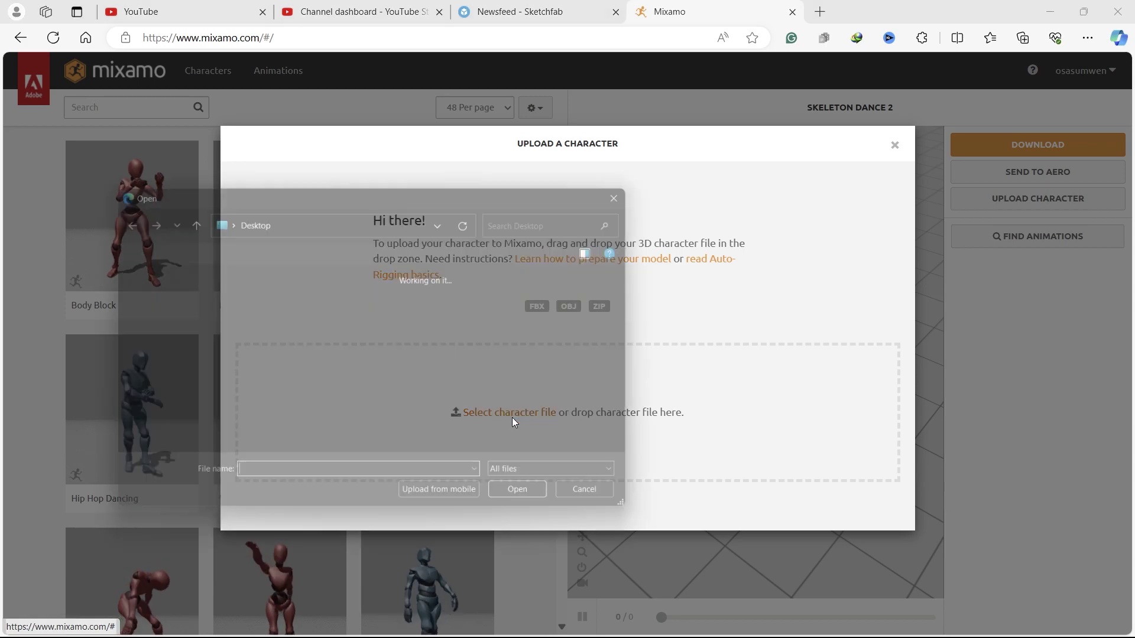
pyautogui.scroll(-10, 346, 366)
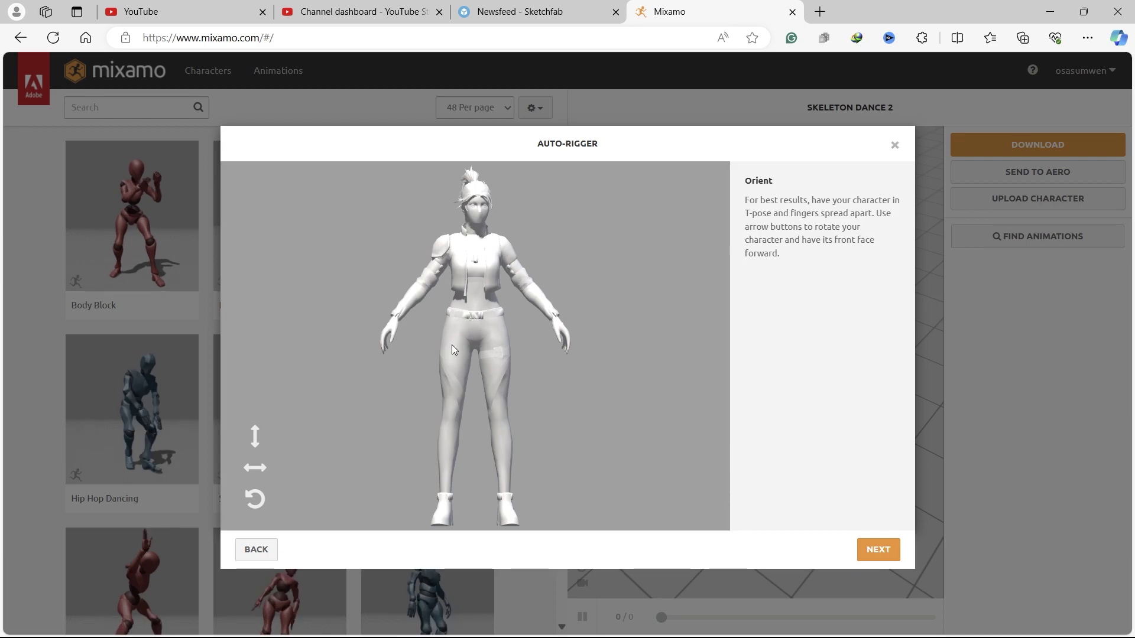
# Test Y-axis and X-axis rotations, leaving the character upright and facing front
pyautogui.click(257, 470)
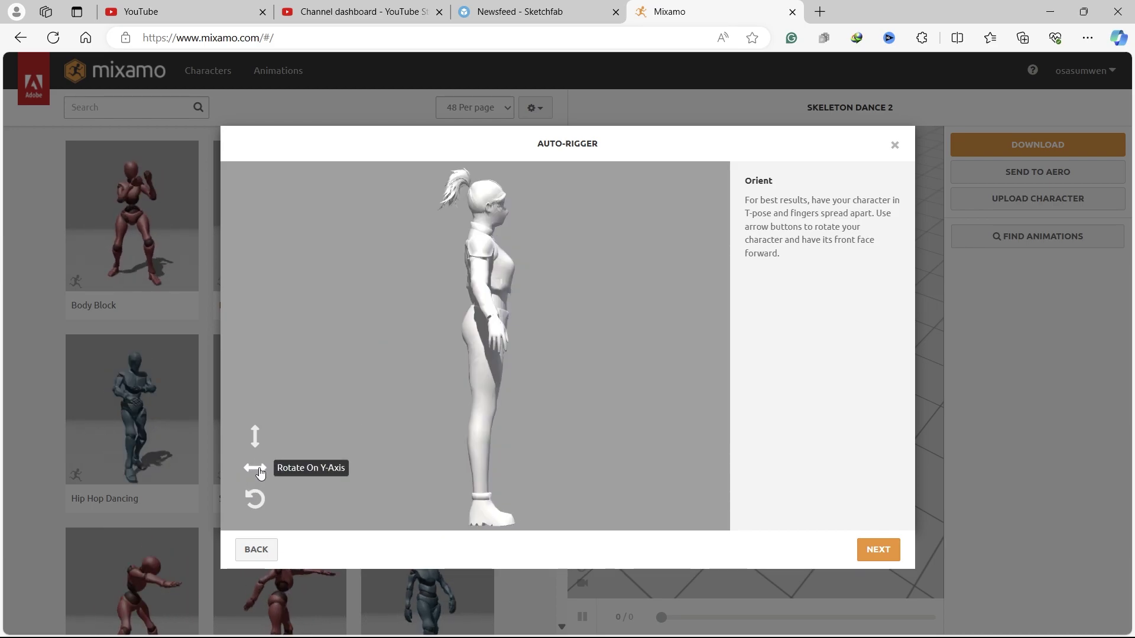
pyautogui.click(255, 436)
pyautogui.click(255, 436)
pyautogui.click(255, 436)
pyautogui.click(255, 437)
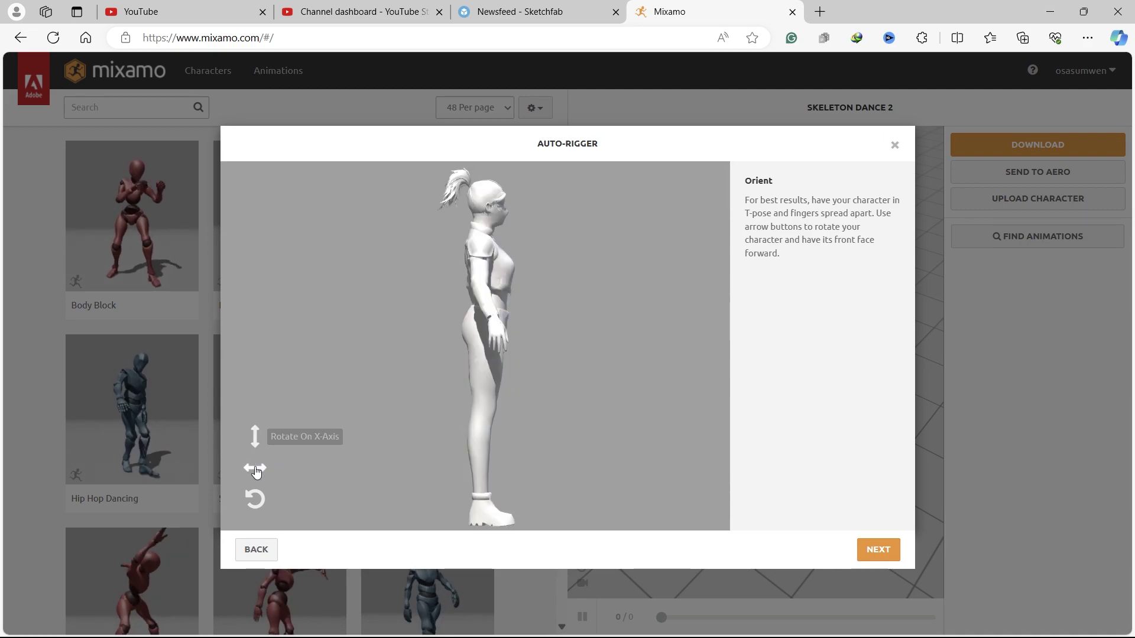
pyautogui.click(256, 470)
pyautogui.click(256, 470)
pyautogui.click(256, 470)
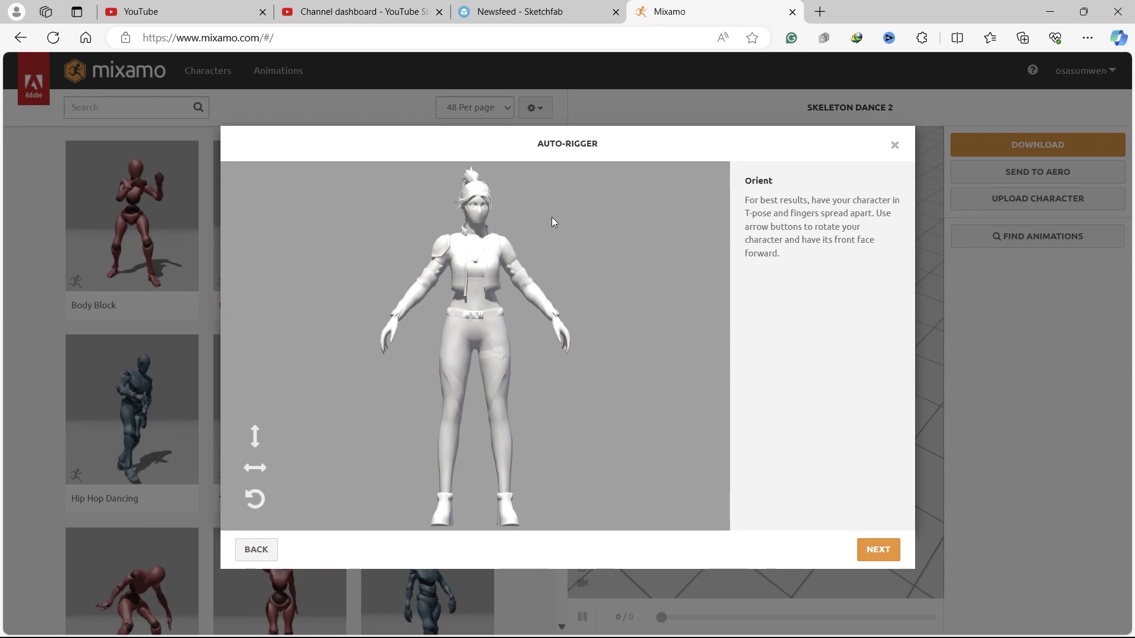
# Place the chin, wrist, elbow, knee and groin markers on the model
pyautogui.click(871, 558)
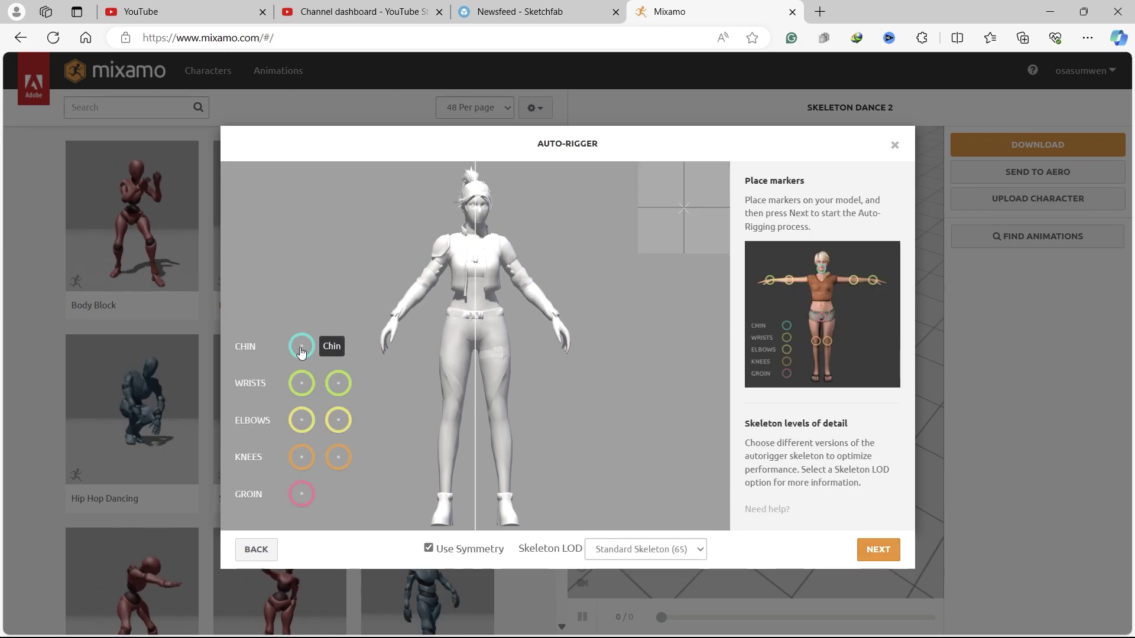
pyautogui.moveTo(427, 284); pyautogui.dragTo(480, 222)
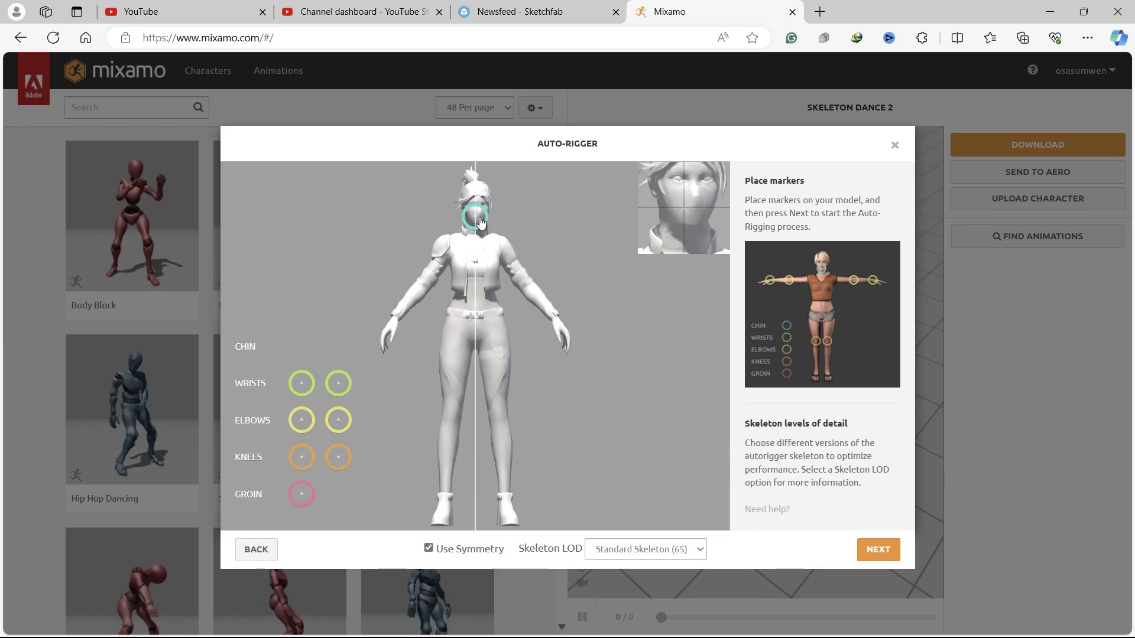
pyautogui.moveTo(302, 383); pyautogui.dragTo(397, 321)
pyautogui.moveTo(293, 425); pyautogui.dragTo(424, 289)
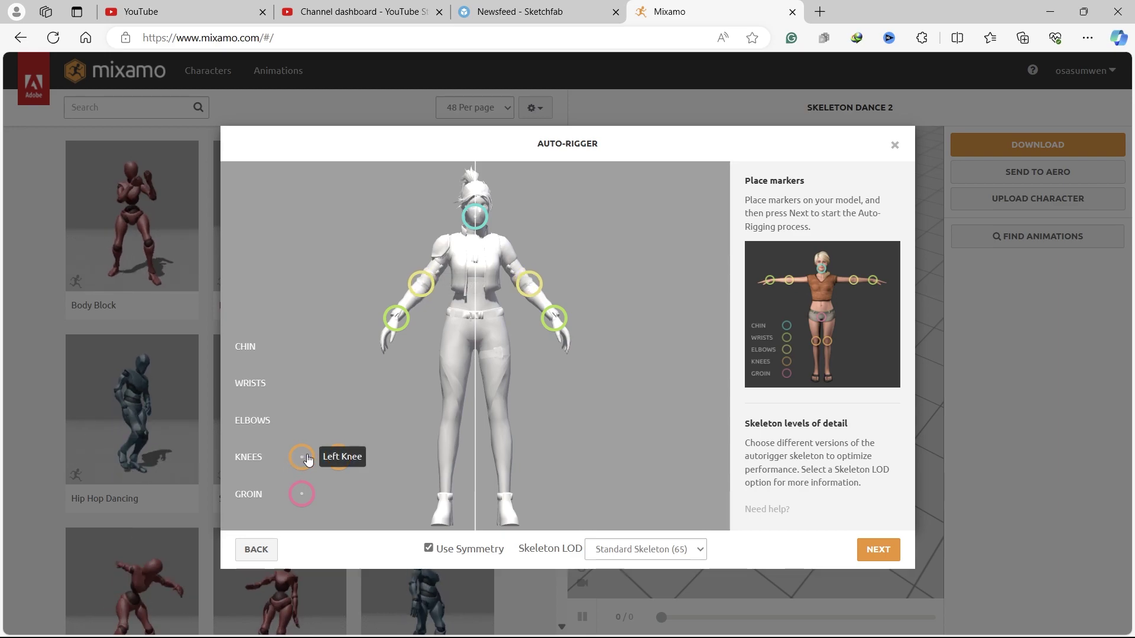
pyautogui.moveTo(307, 459); pyautogui.dragTo(450, 417)
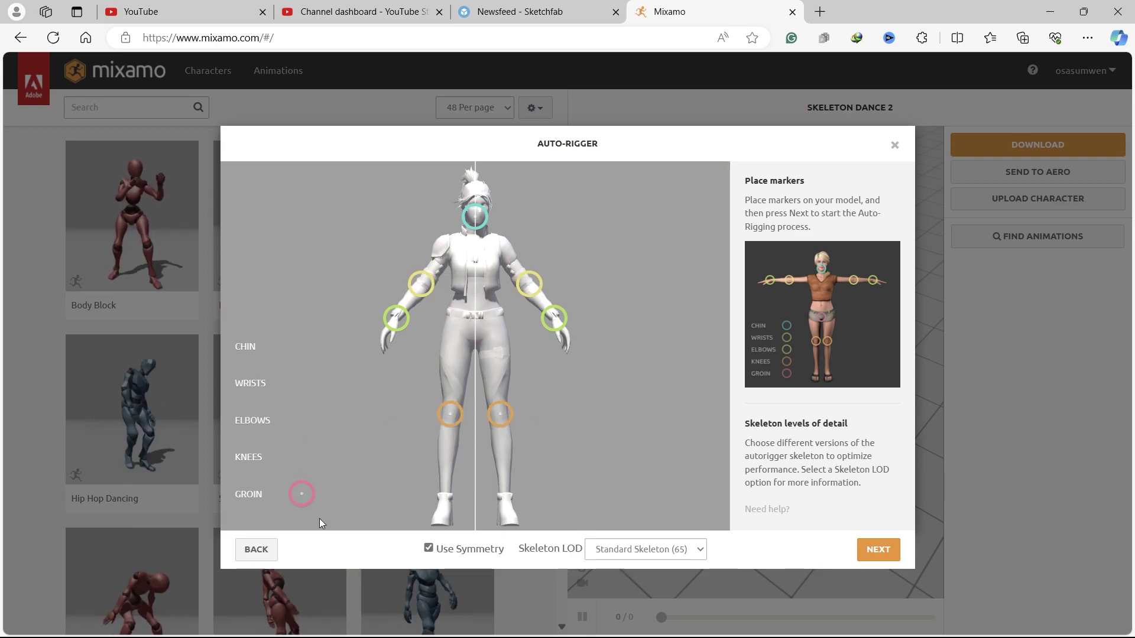
pyautogui.moveTo(306, 502); pyautogui.dragTo(475, 340)
# Keep the Standard Skeleton (65) level of detail and start auto-rigging
pyautogui.click(622, 550)
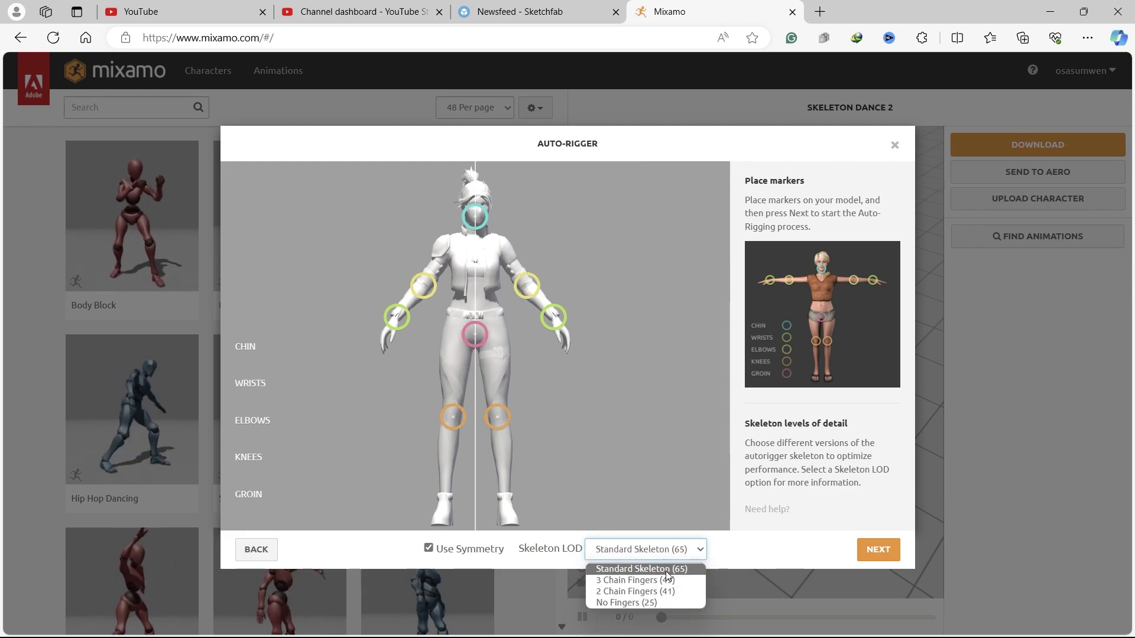
pyautogui.click(686, 571)
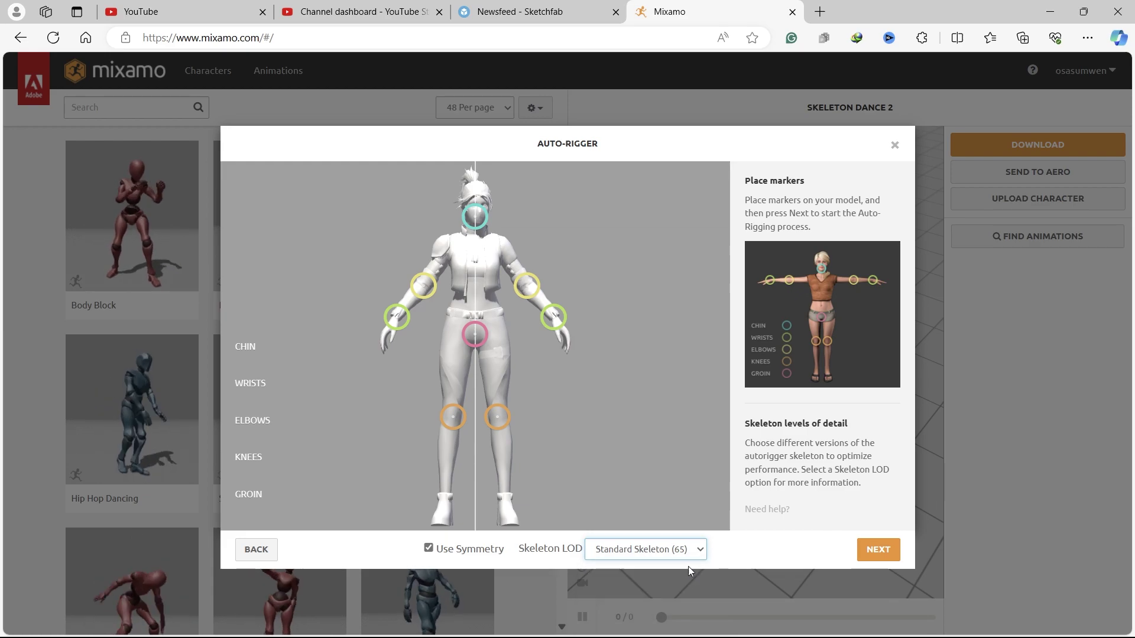
pyautogui.click(687, 555)
pyautogui.click(862, 549)
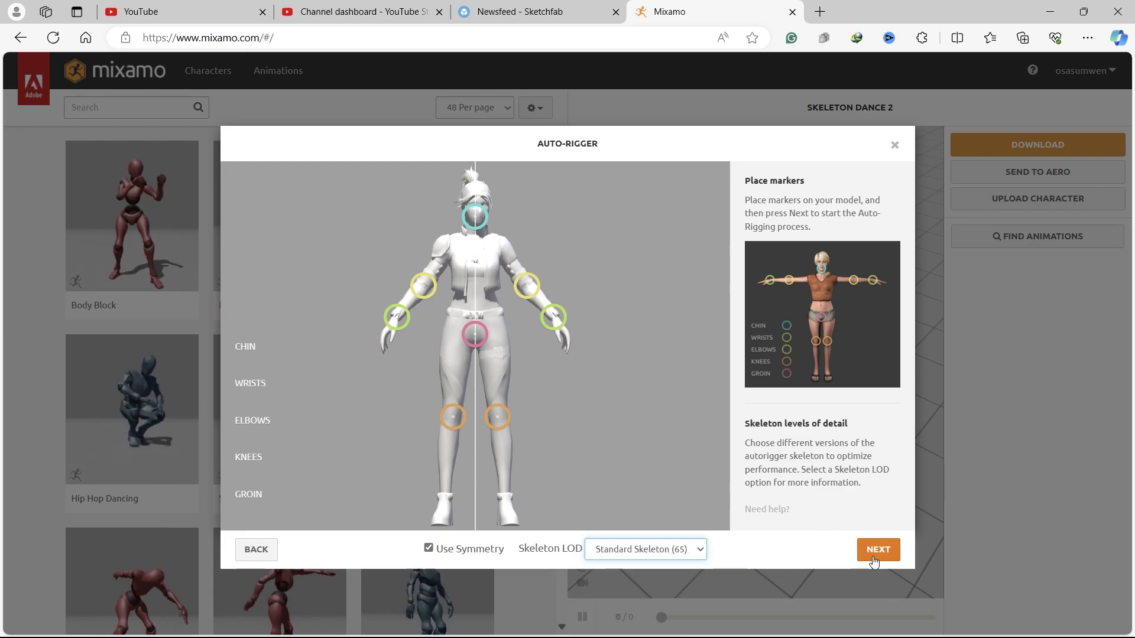
pyautogui.click(874, 560)
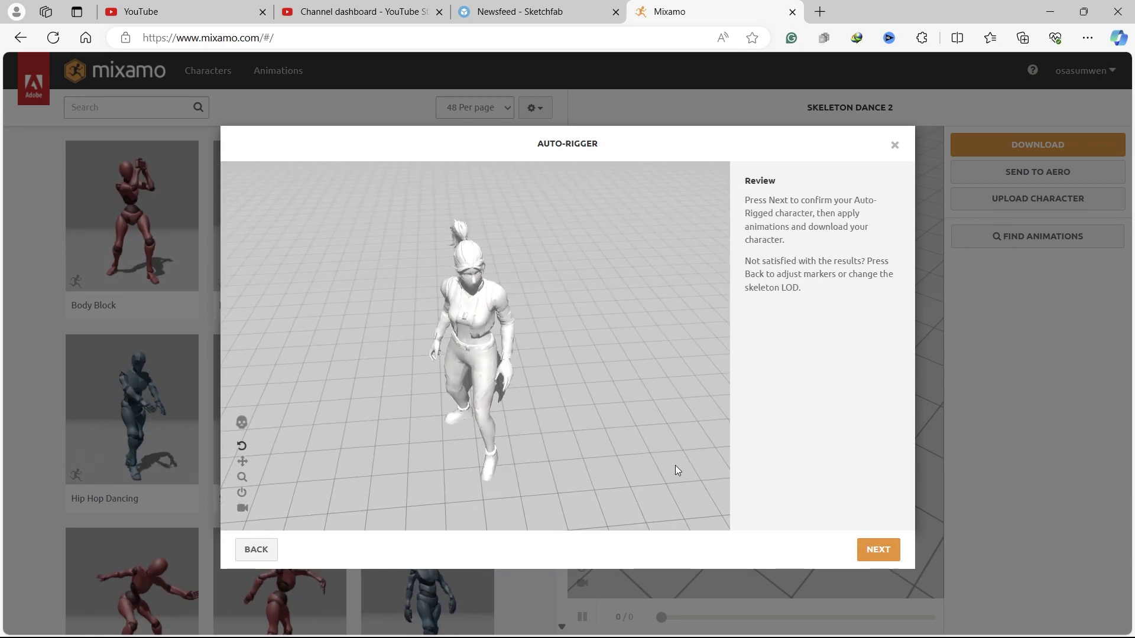
# Confirm the auto-rigged character and let it replace the previous character
pyautogui.click(878, 549)
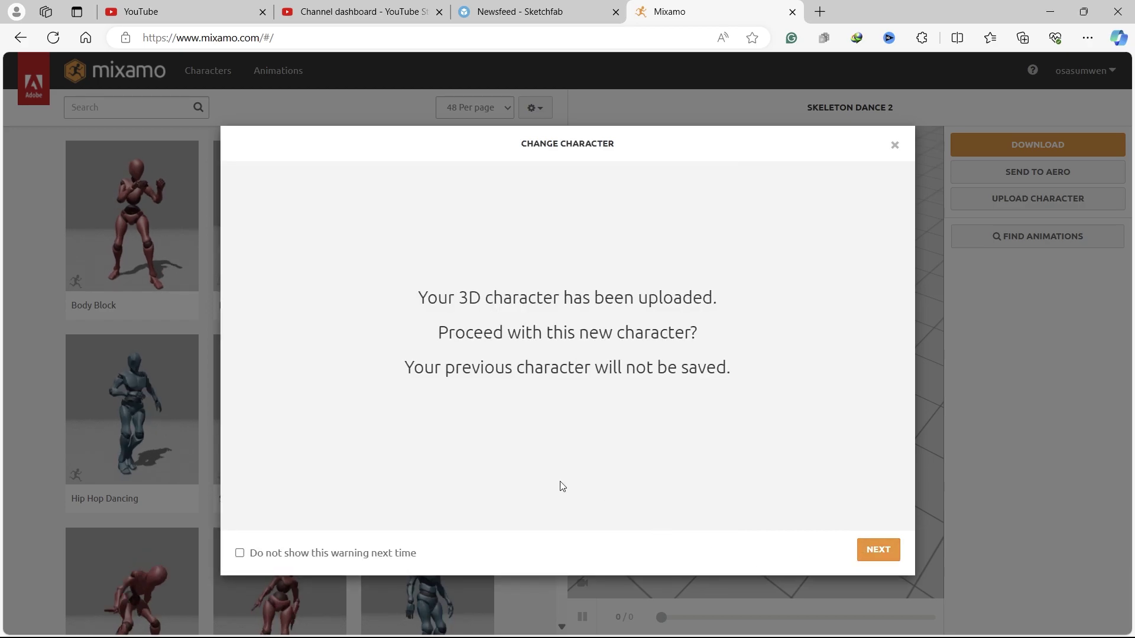
pyautogui.click(877, 550)
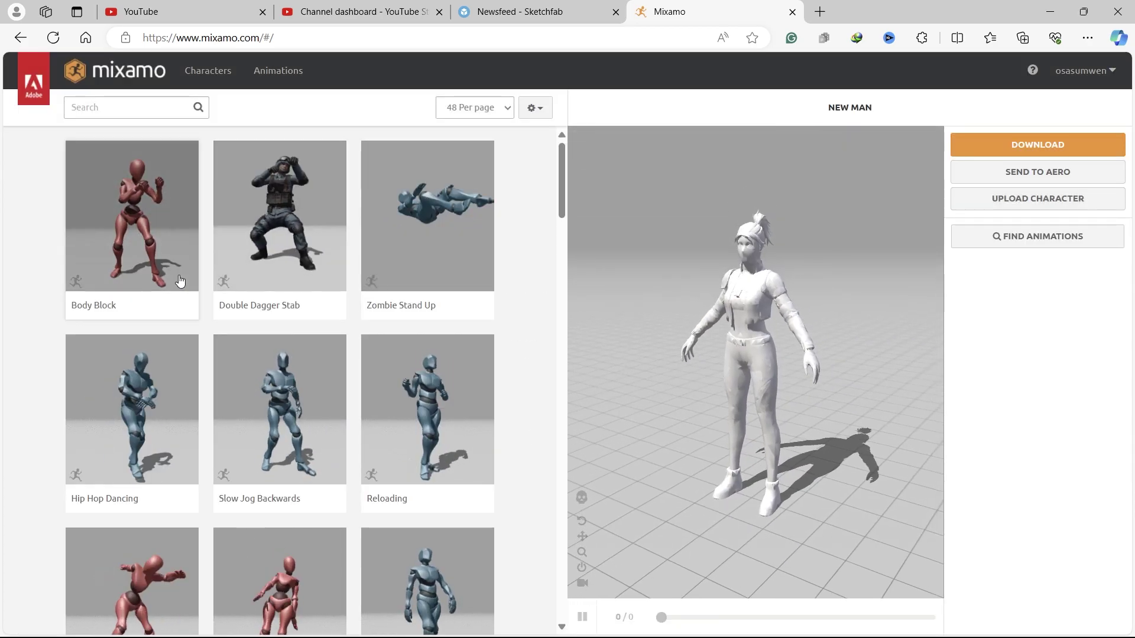
# Search the Mixamo animation library for 'dance'
pyautogui.scroll(-3, 355, 413)
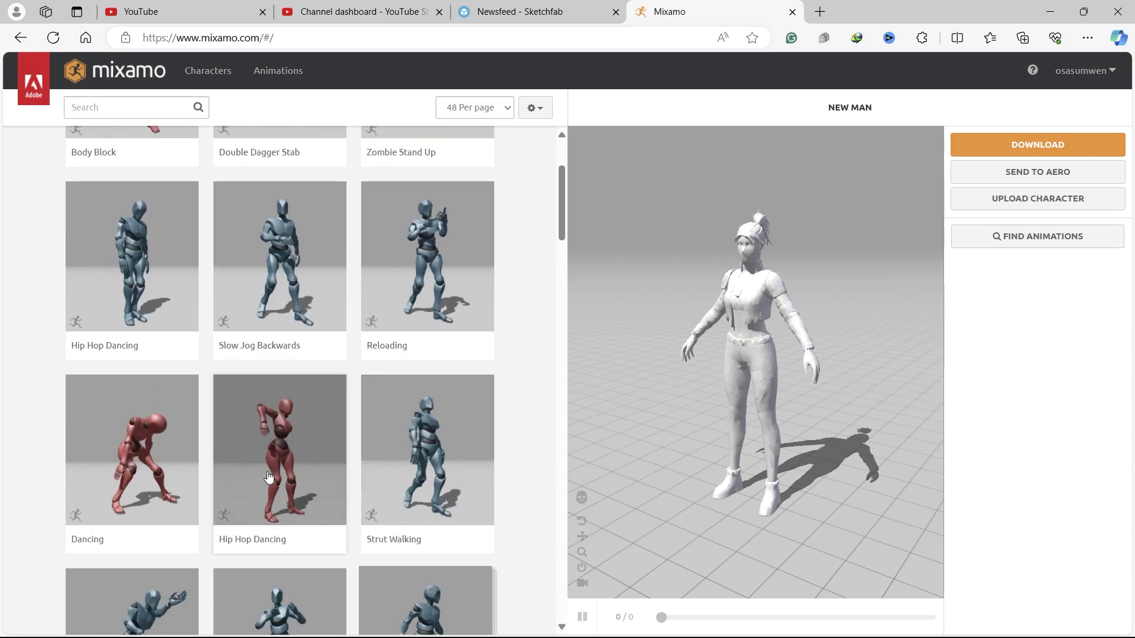
pyautogui.scroll(-5, 280, 478)
pyautogui.click(140, 107)
pyautogui.write('dance')
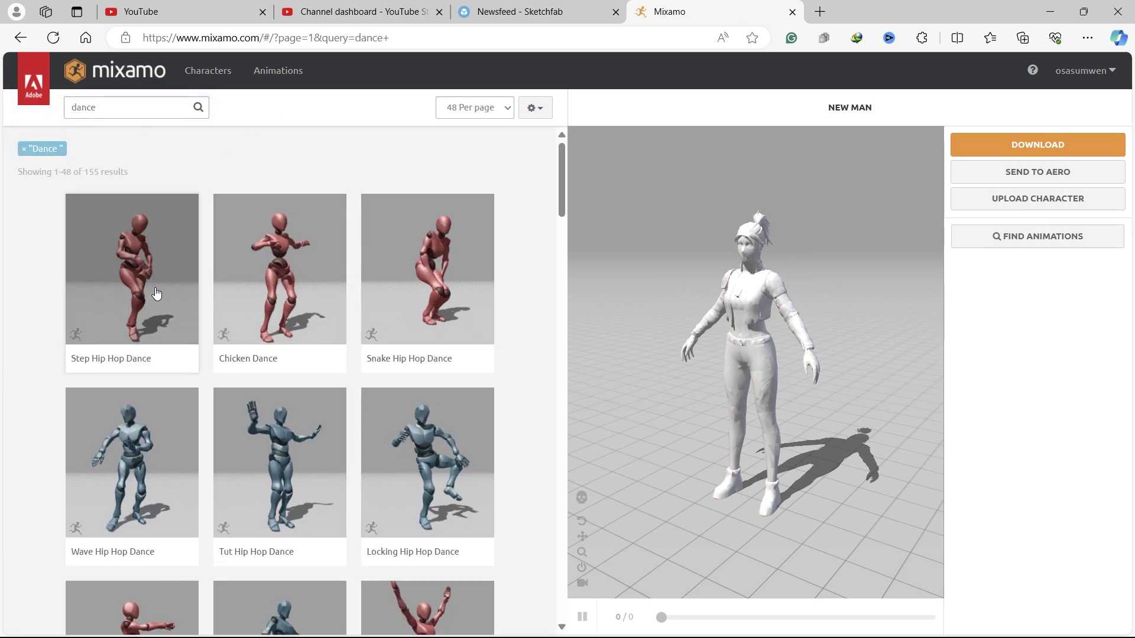
# Preview Step Hip Hop and Shopping Cart dances, then apply Booty Hip Hop Dance
pyautogui.click(159, 297)
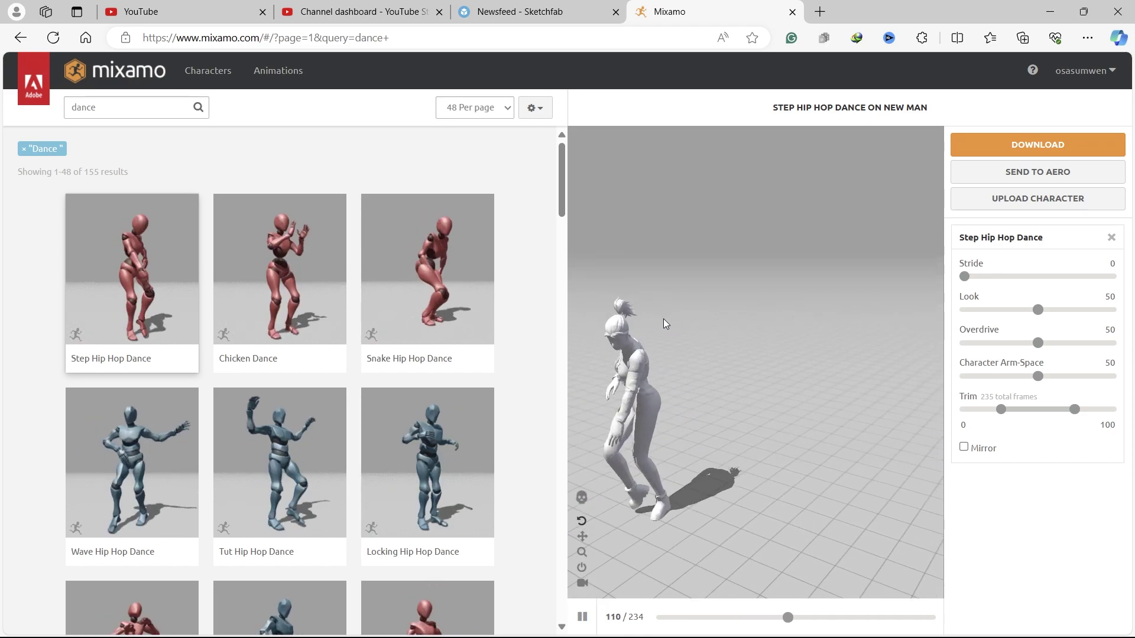
pyautogui.scroll(-3, 351, 414)
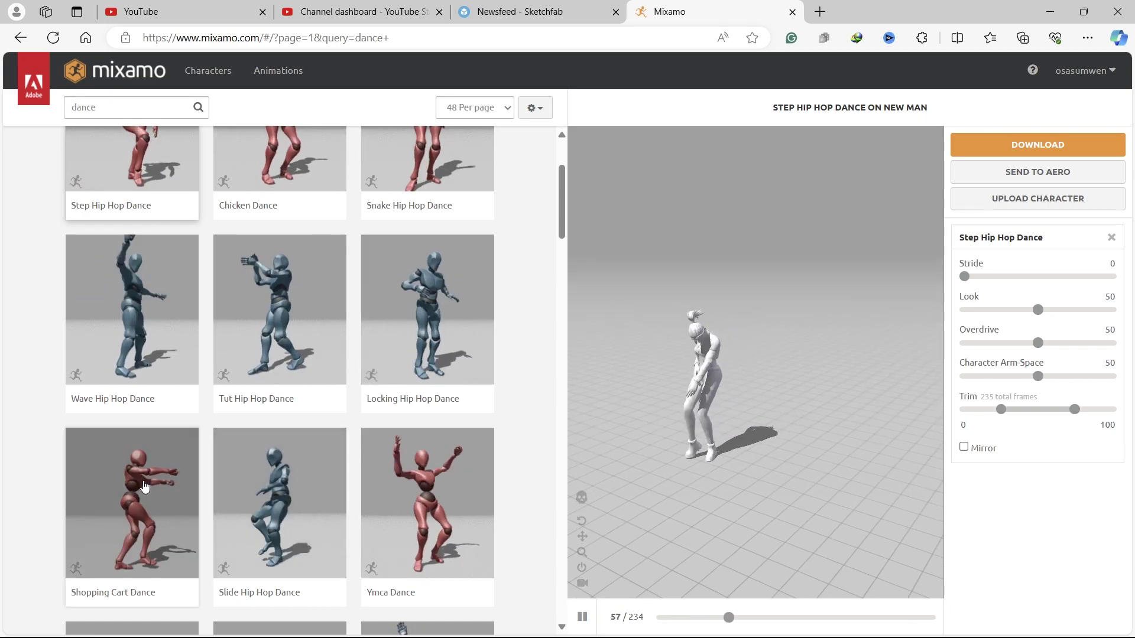
pyautogui.click(132, 502)
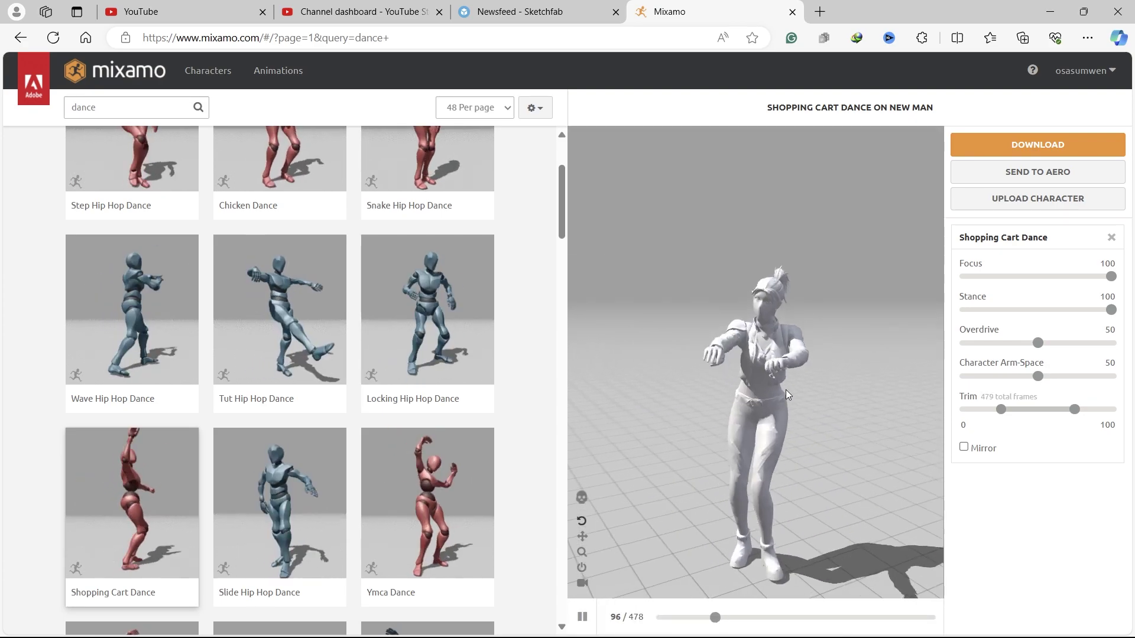
pyautogui.scroll(-5, 178, 384)
pyautogui.click(132, 401)
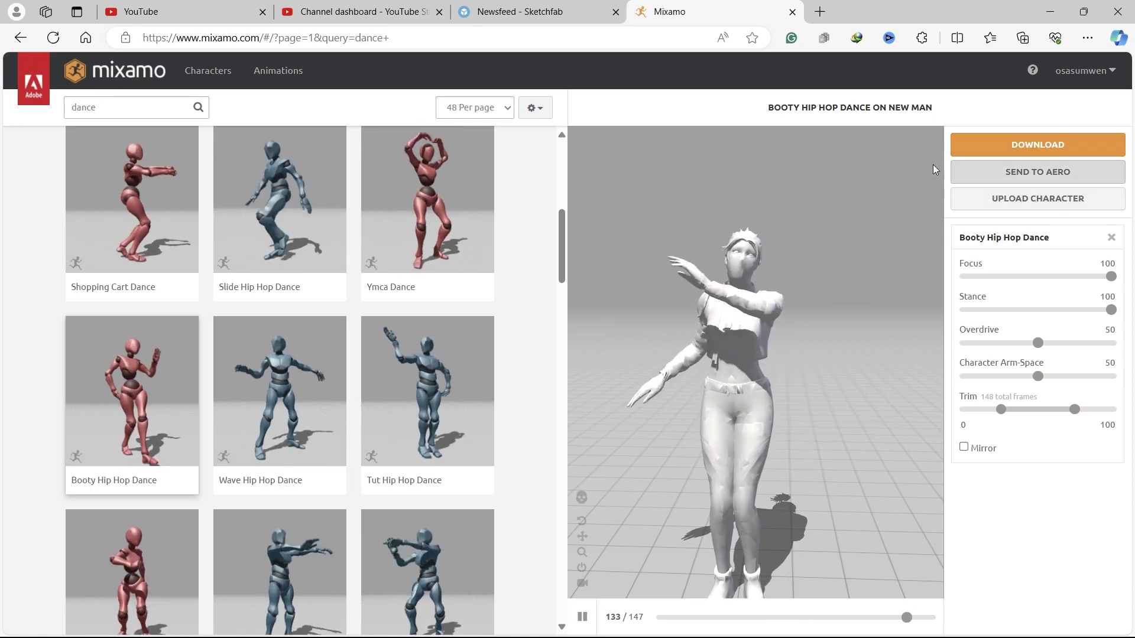
# Download Booty Hip Hop Dance as FBX Binary with Skin at 24 frames per second
pyautogui.click(1027, 152)
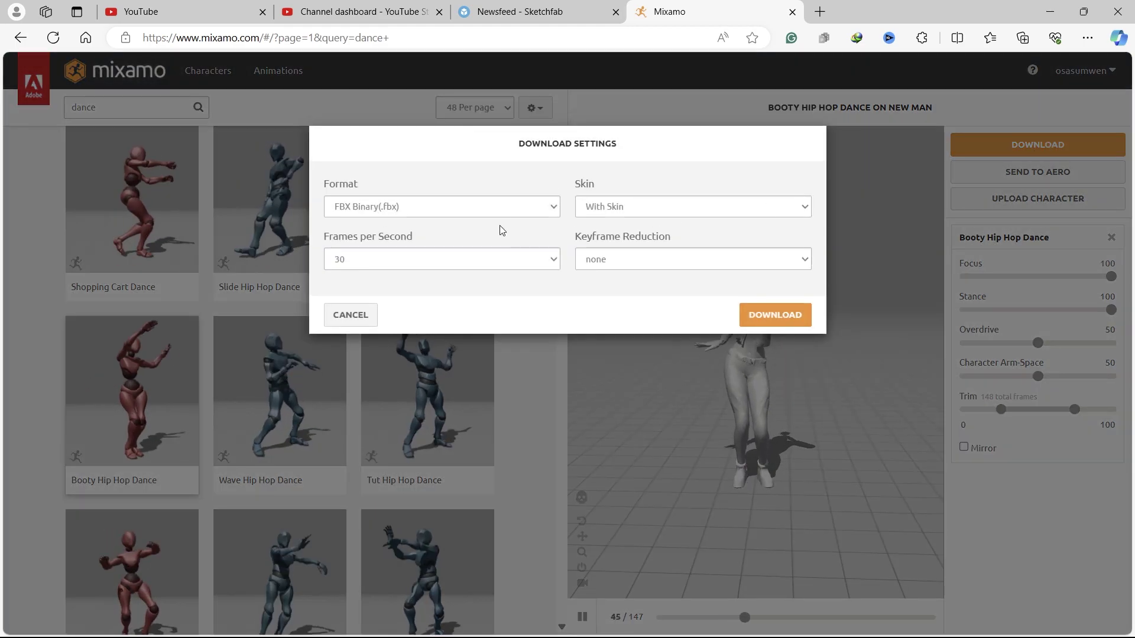
pyautogui.click(400, 264)
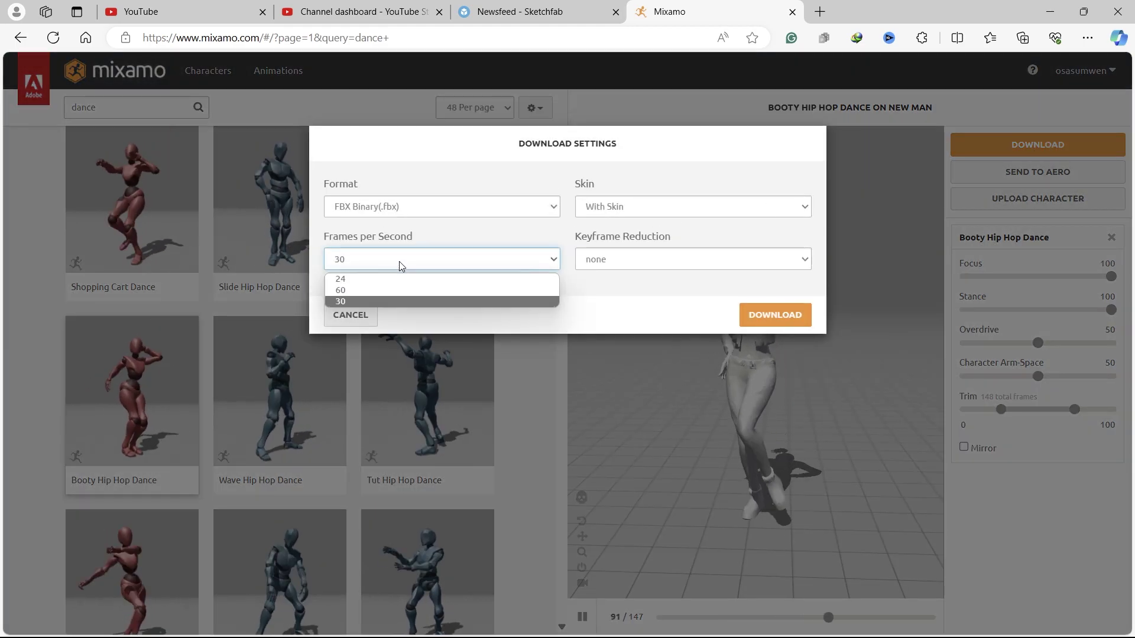
pyautogui.click(354, 283)
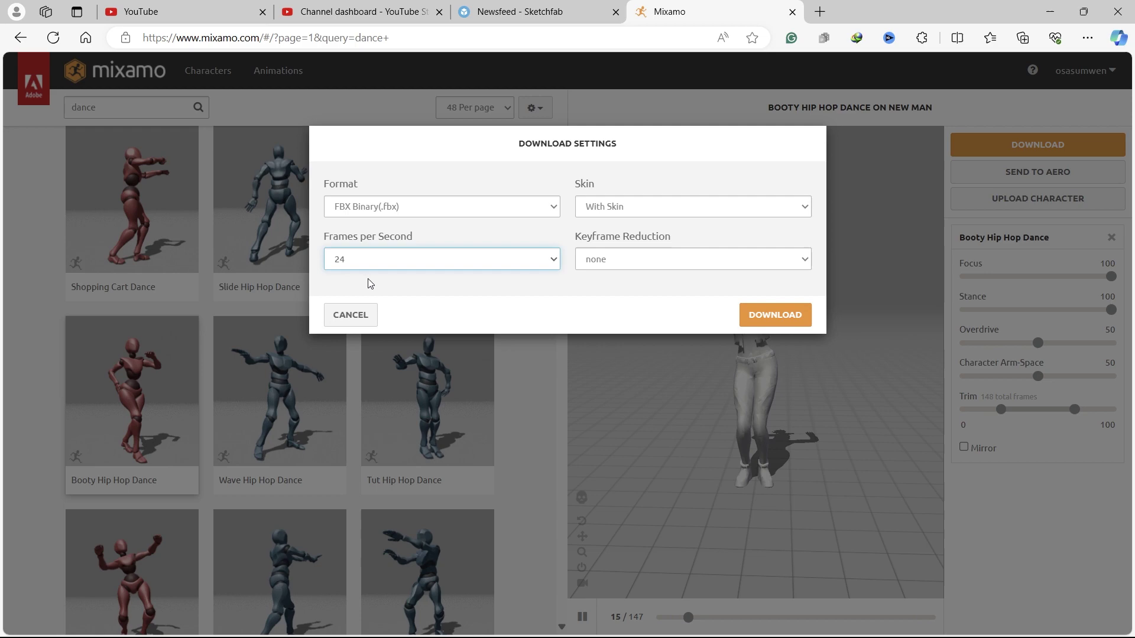
pyautogui.click(625, 264)
pyautogui.click(759, 321)
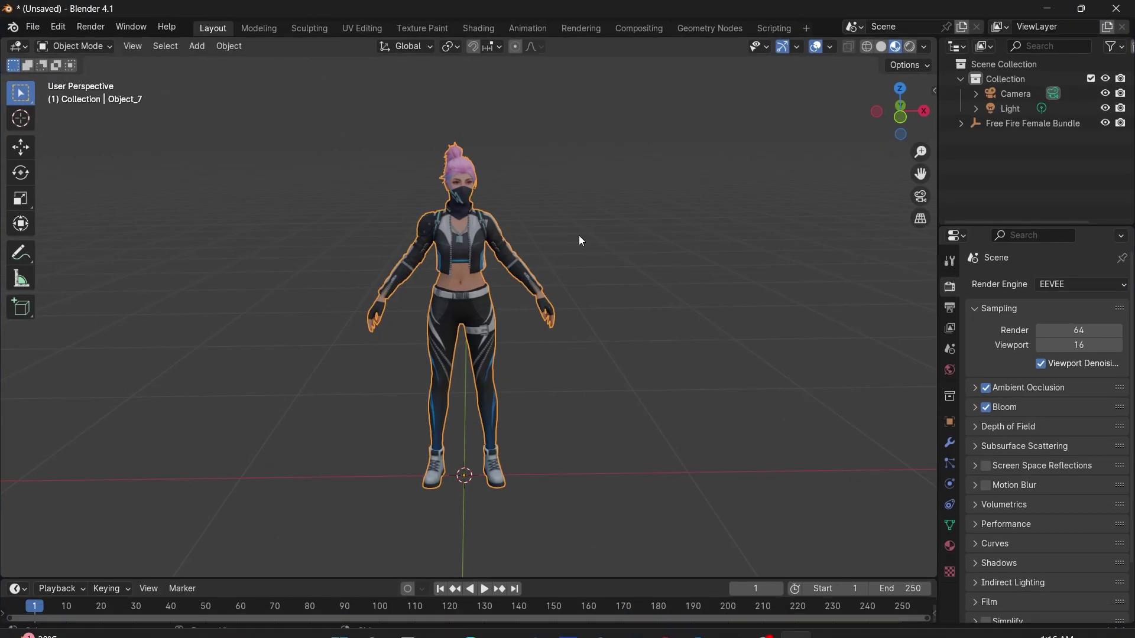
# Deselect the character and import Booty Hip Hop Dance.fbx from the Downloads folder
pyautogui.click(579, 241)
pyautogui.scroll(-4, 654, 248)
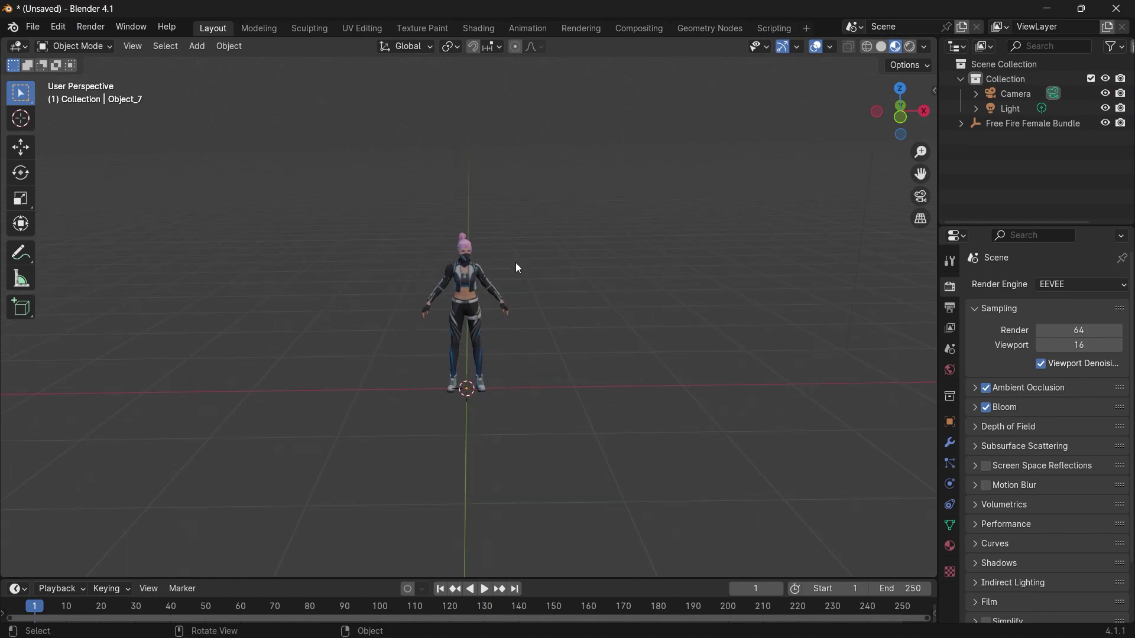
pyautogui.scroll(3, 515, 263)
pyautogui.click(27, 31)
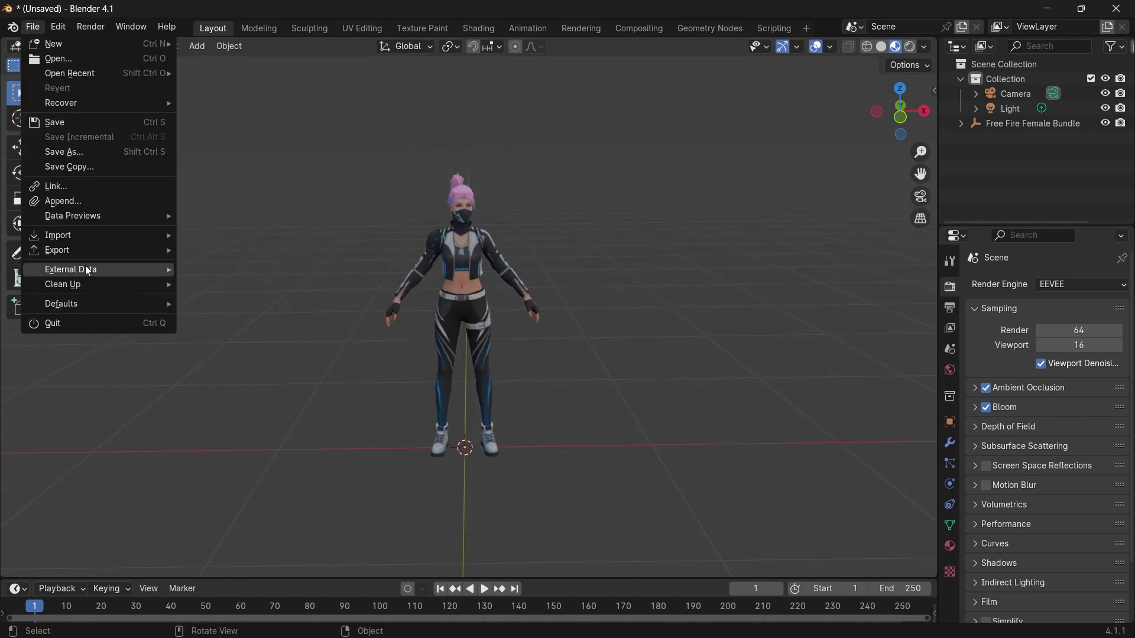
pyautogui.moveTo(106, 233)
pyautogui.click(217, 381)
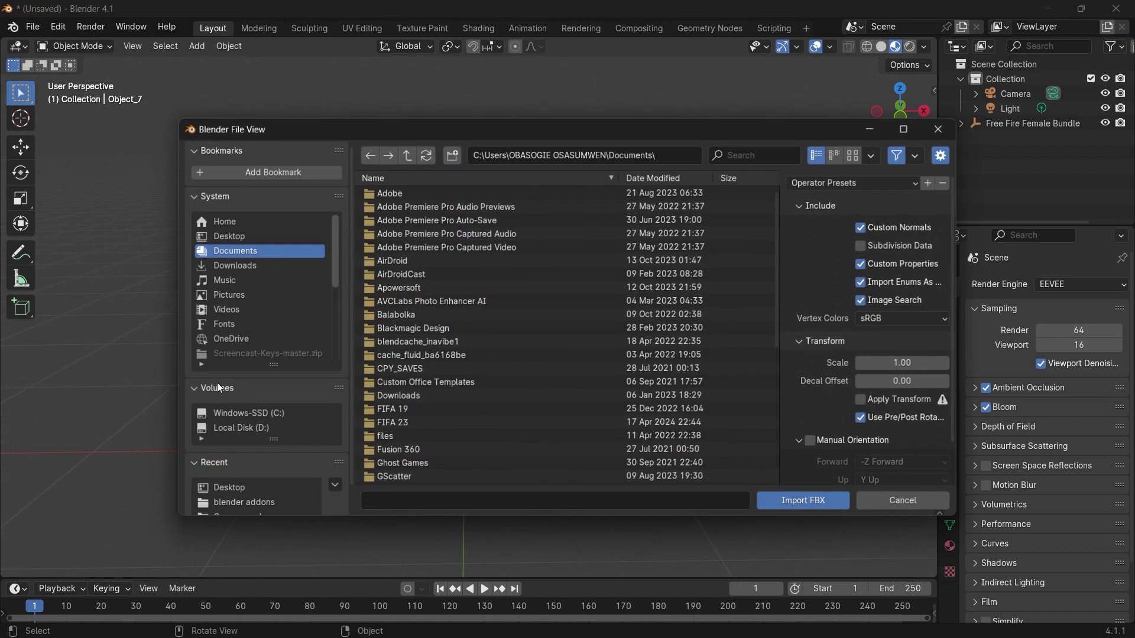
pyautogui.click(237, 265)
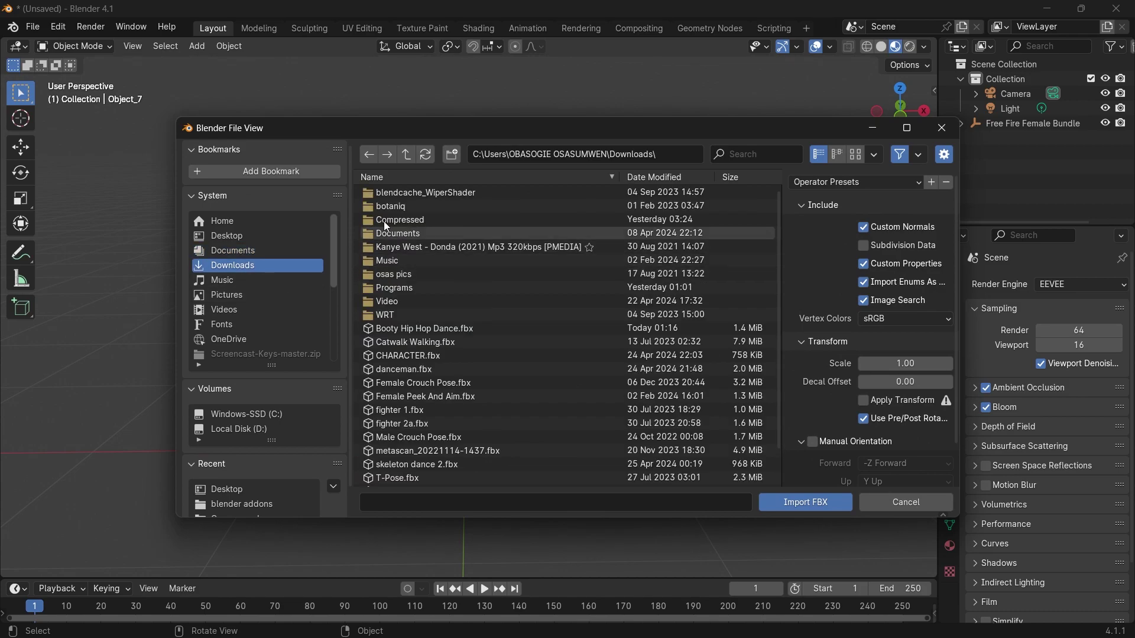
pyautogui.click(423, 328)
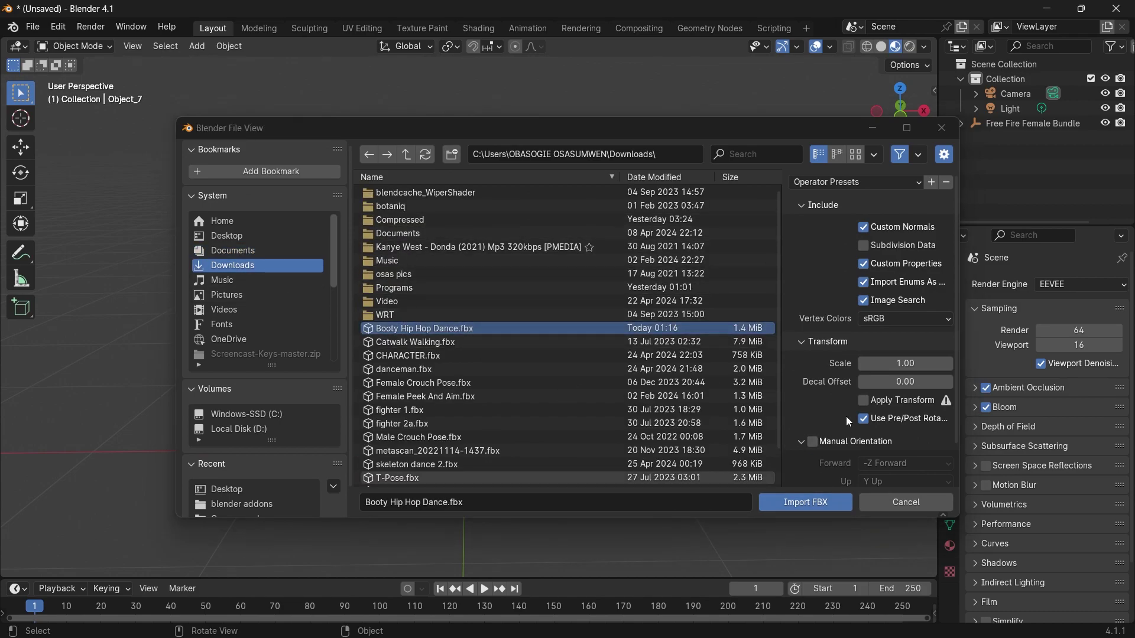
pyautogui.scroll(-2, 845, 416)
pyautogui.scroll(-4, 819, 457)
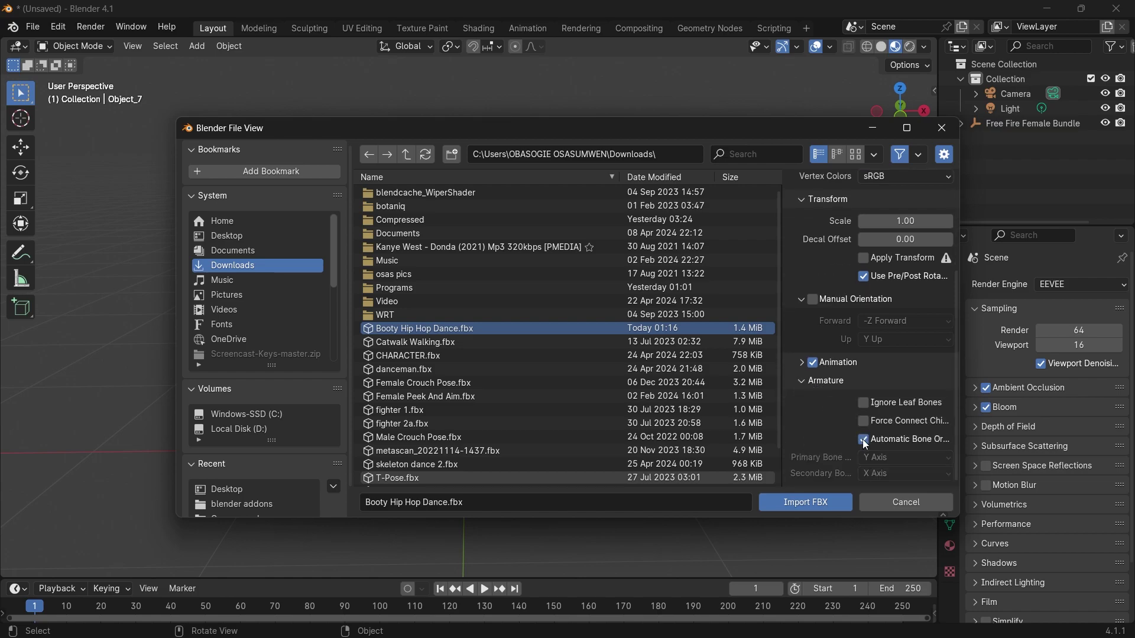
pyautogui.click(822, 500)
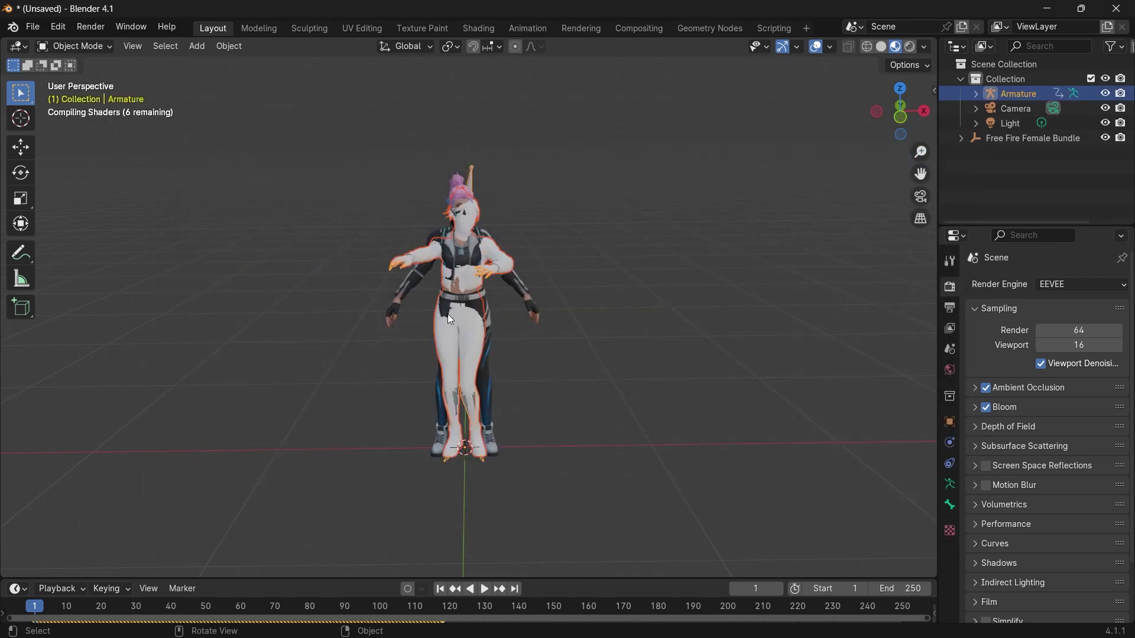
# Move the imported dancer to the left of the original textured character
pyautogui.click(28, 147)
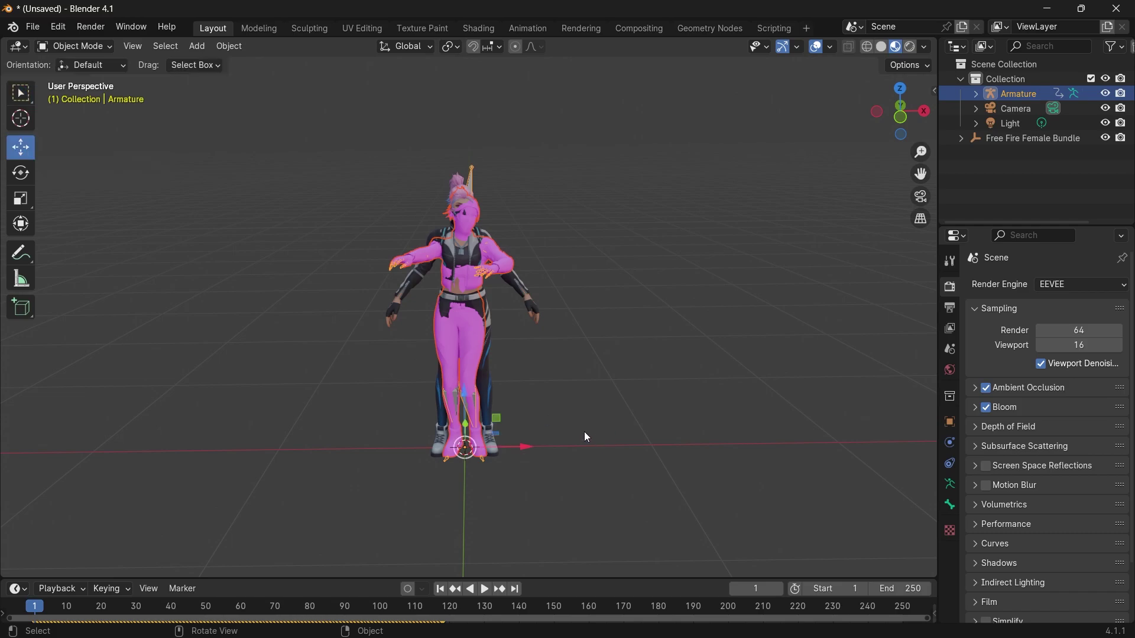
pyautogui.moveTo(529, 442); pyautogui.dragTo(302, 451)
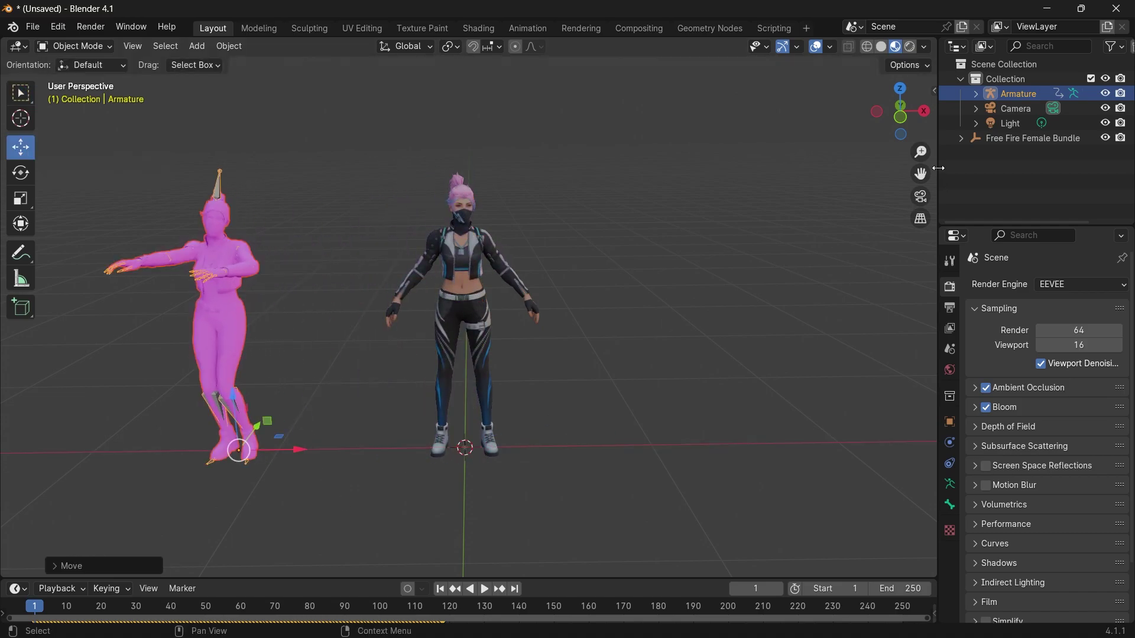
pyautogui.moveTo(921, 174); pyautogui.dragTo(1012, 156)
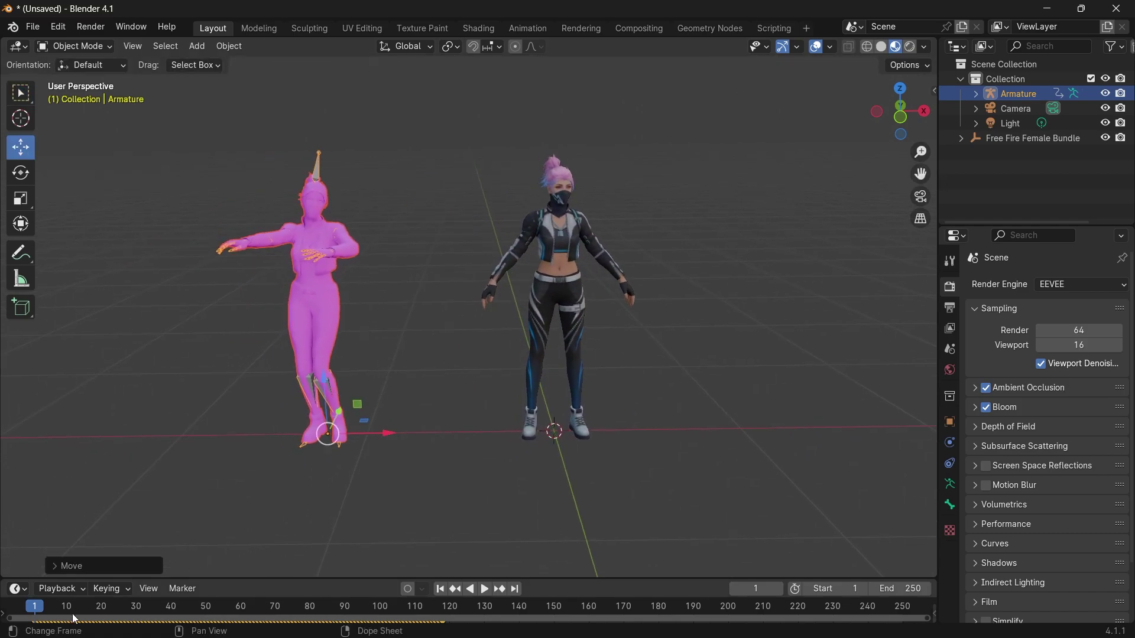
# Play the dance, orbit around both characters, and stop at frame 31 zoomed in
pyautogui.press('space')
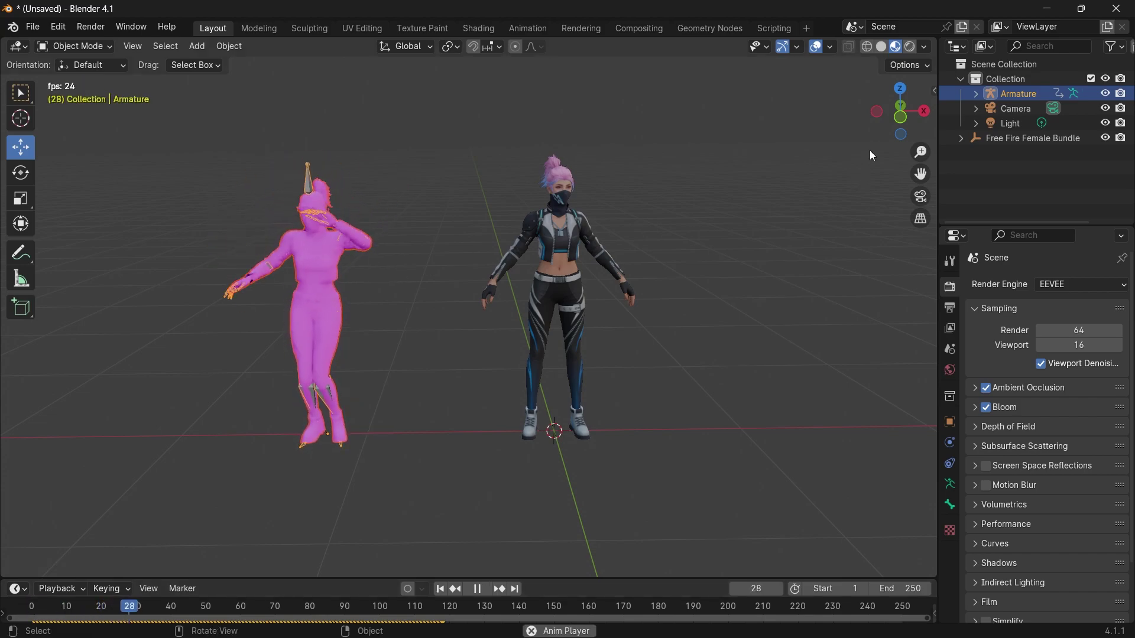
pyautogui.moveTo(921, 173); pyautogui.dragTo(981, 163)
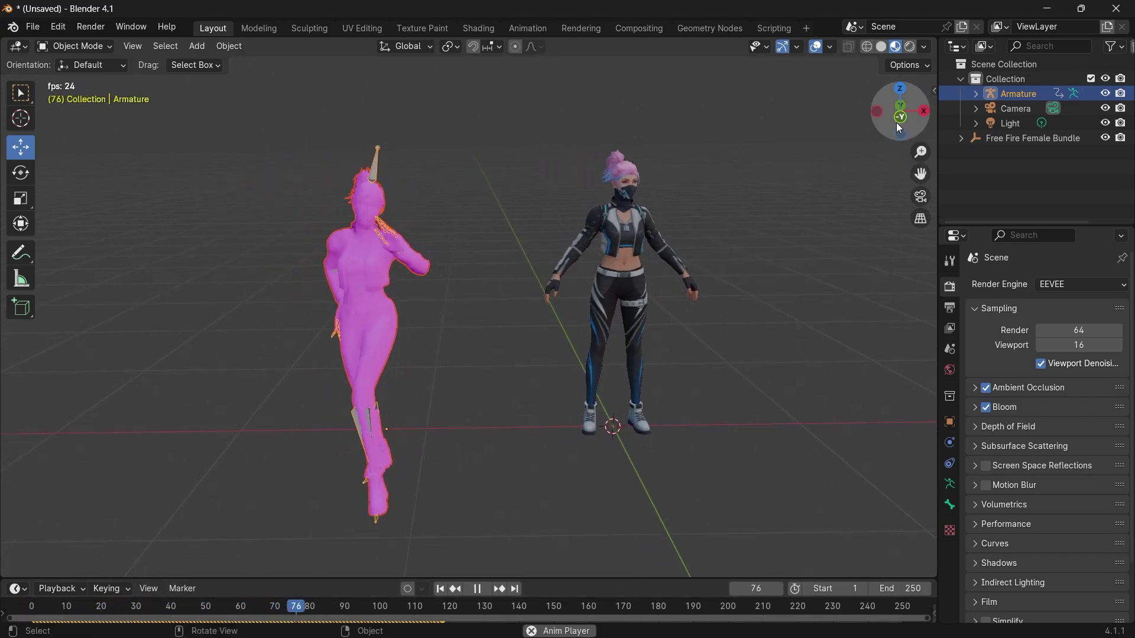
pyautogui.moveTo(898, 127); pyautogui.dragTo(514, 384)
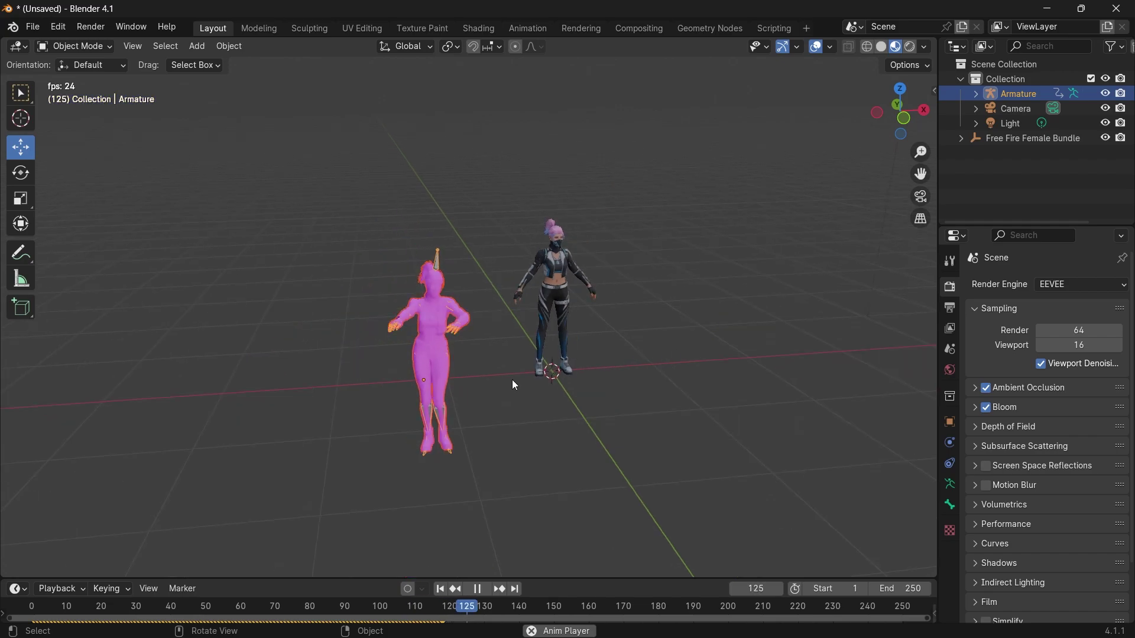
pyautogui.moveTo(436, 616); pyautogui.dragTo(139, 606)
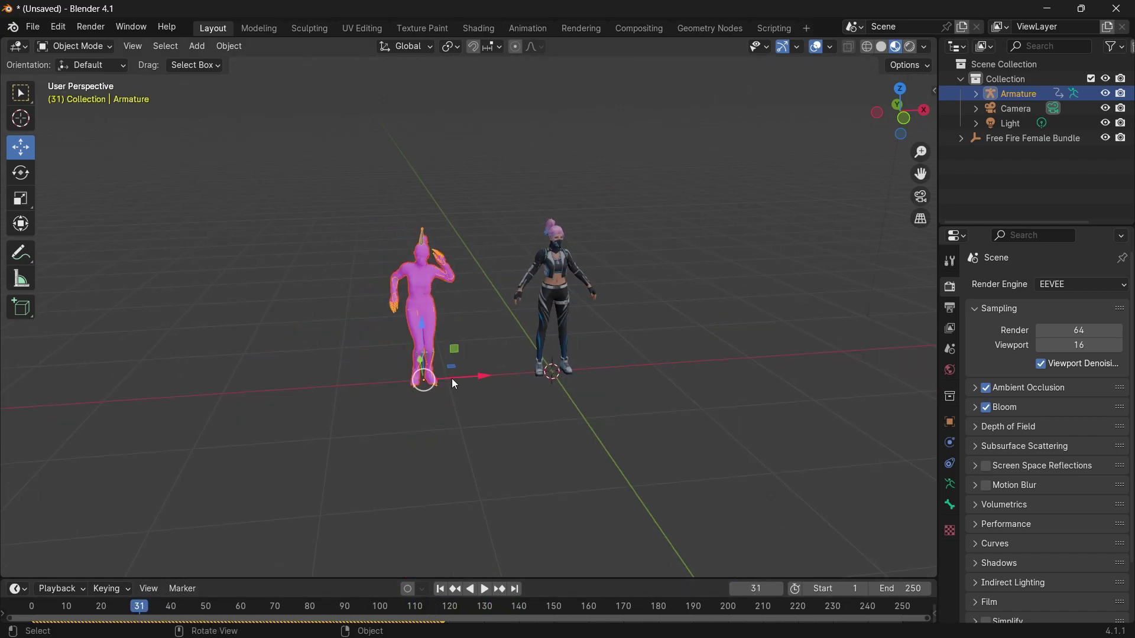
pyautogui.scroll(4, 417, 316)
# Select the pink dancing character mesh and show its material slots
pyautogui.click(343, 301)
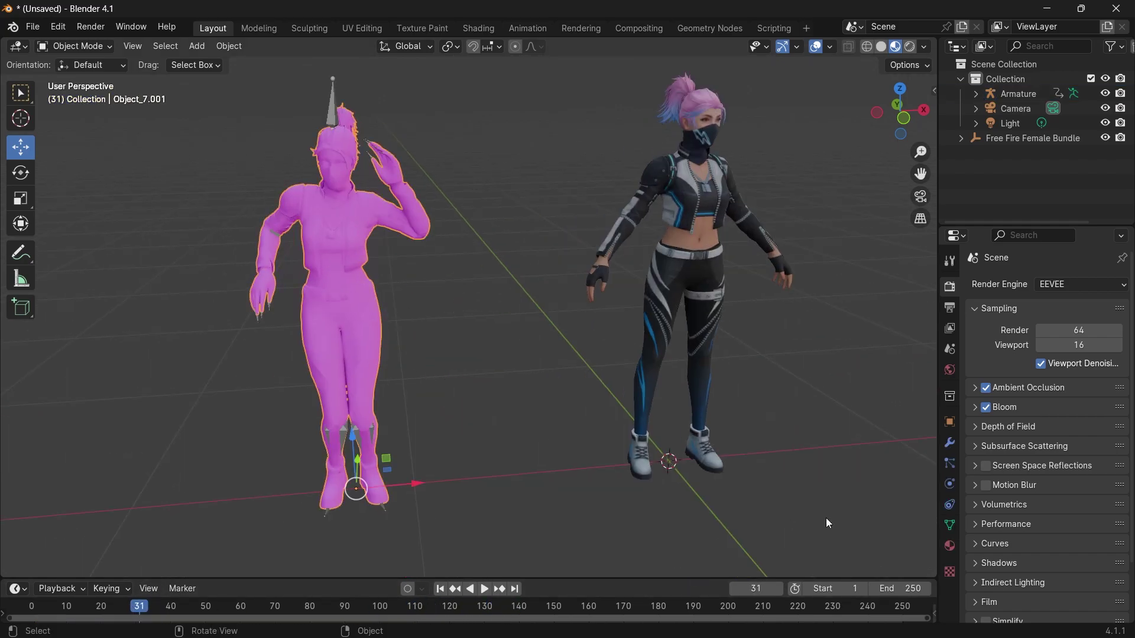
pyautogui.click(952, 553)
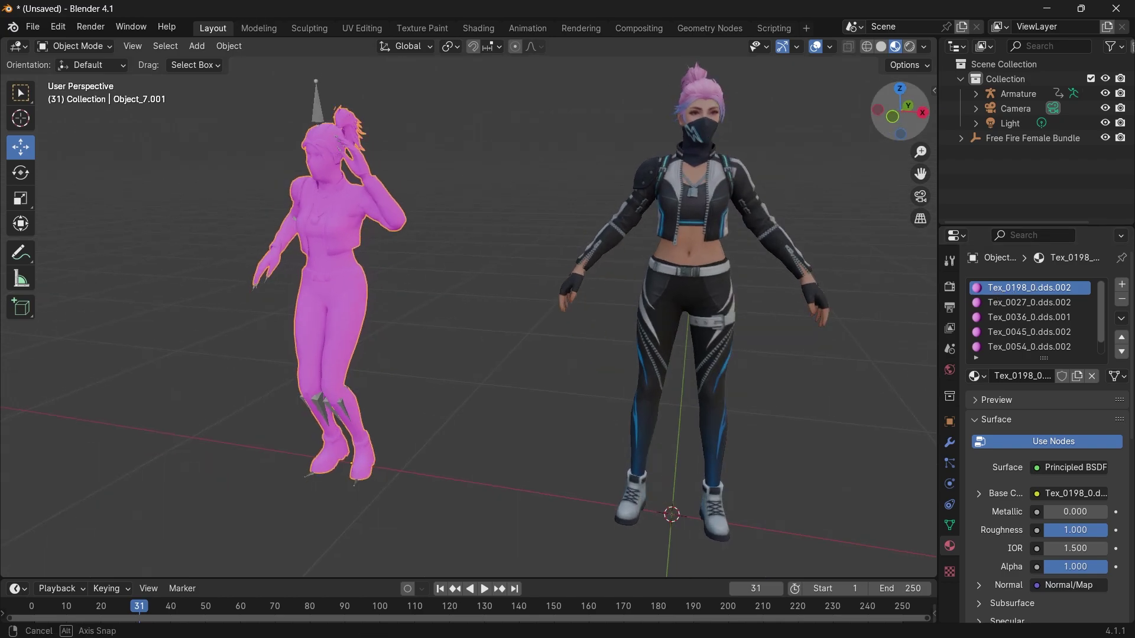
pyautogui.moveTo(213, 201); pyautogui.dragTo(197, 200, button='middle')
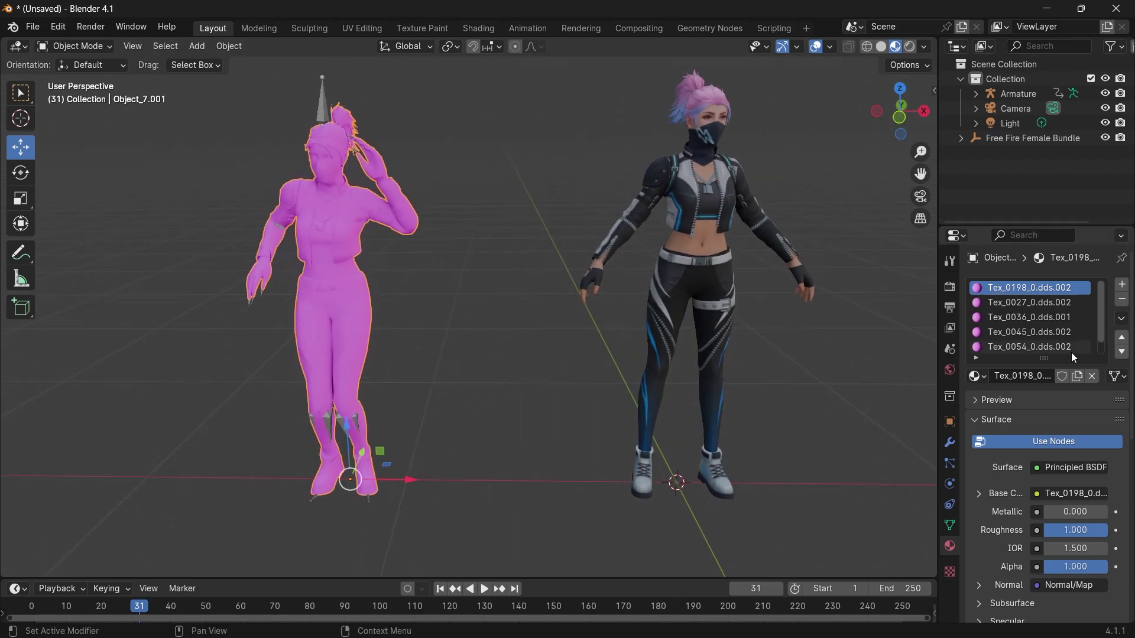
pyautogui.click(700, 212)
pyautogui.click(356, 199)
# Assign Tex_0198_0.dds.001 and Tex_0027_0.dds.001 to the first two material slots
pyautogui.click(976, 376)
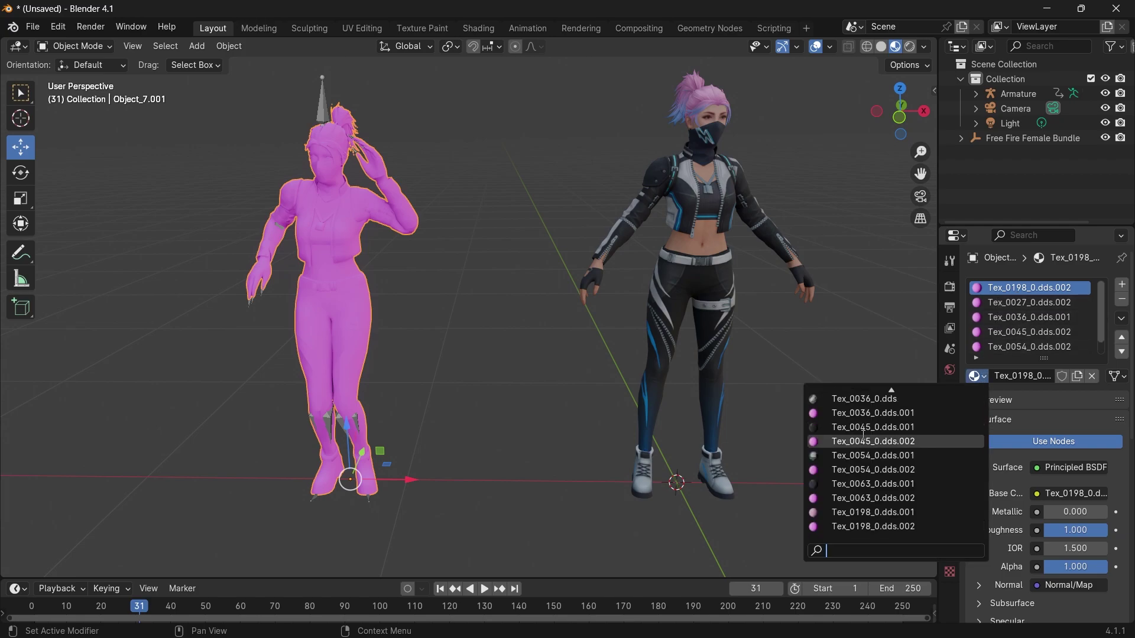
pyautogui.write('te')
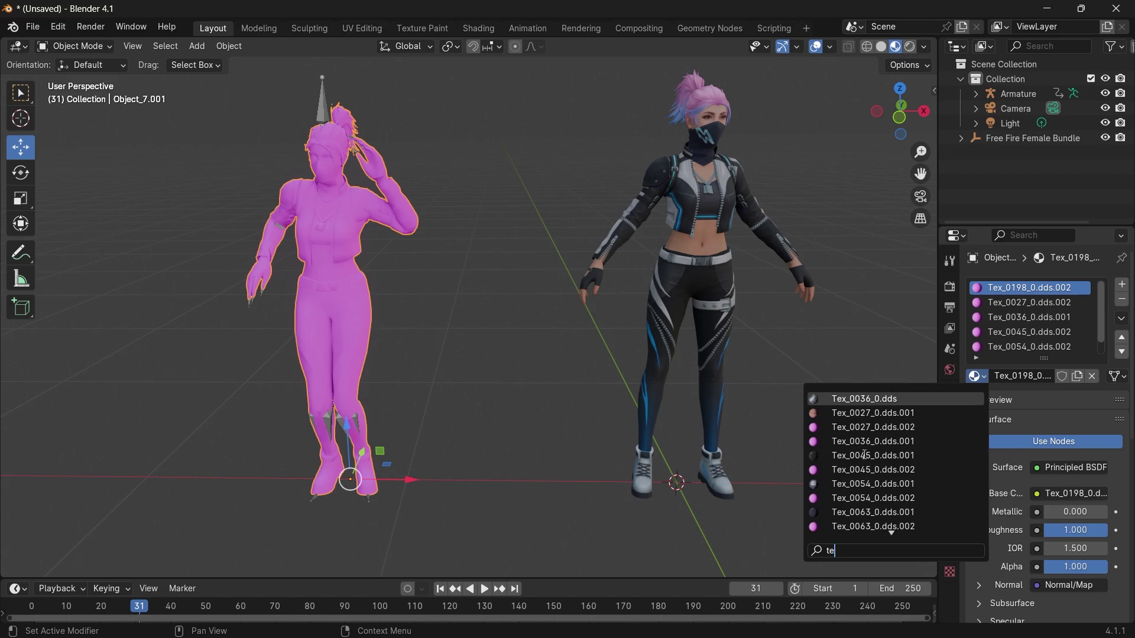
pyautogui.write('x0198')
pyautogui.click(878, 402)
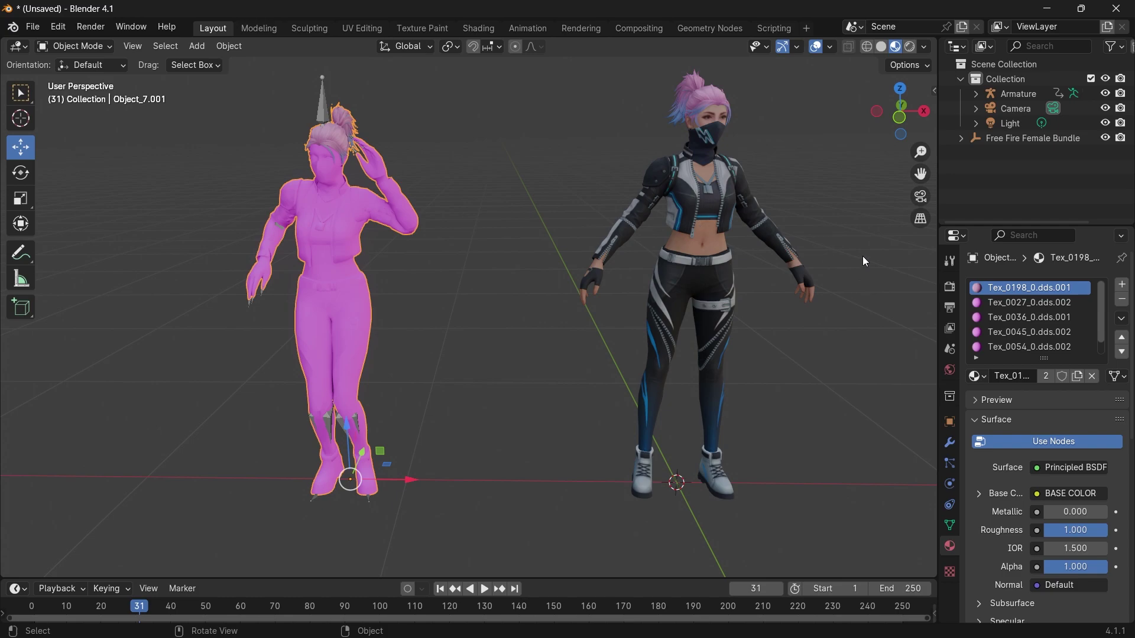
pyautogui.click(1025, 302)
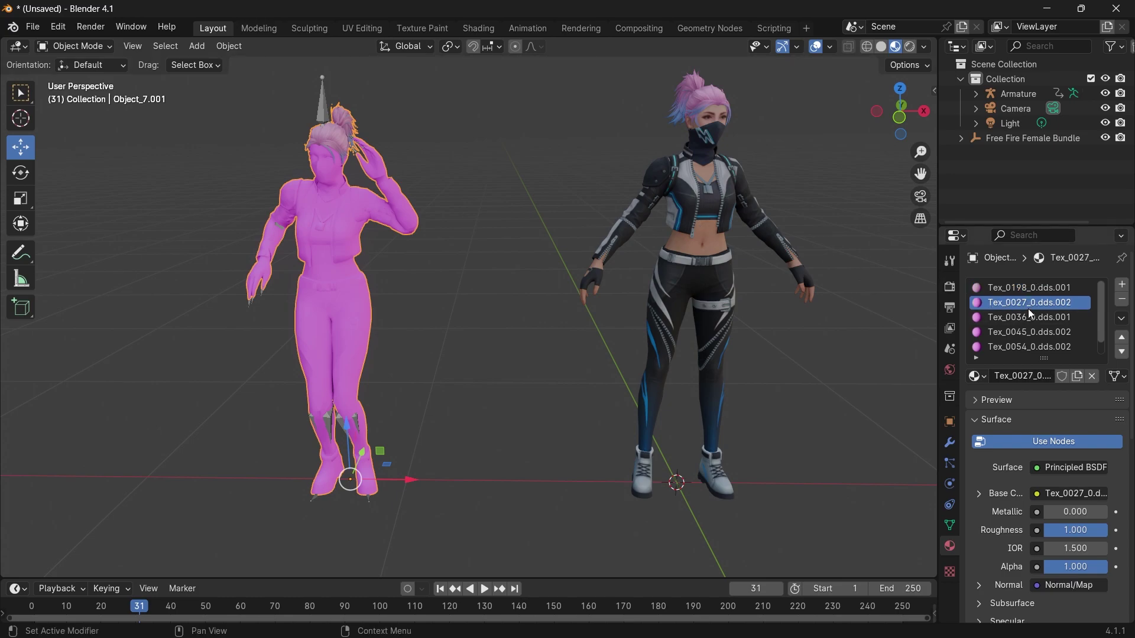
pyautogui.click(976, 376)
pyautogui.write('te')
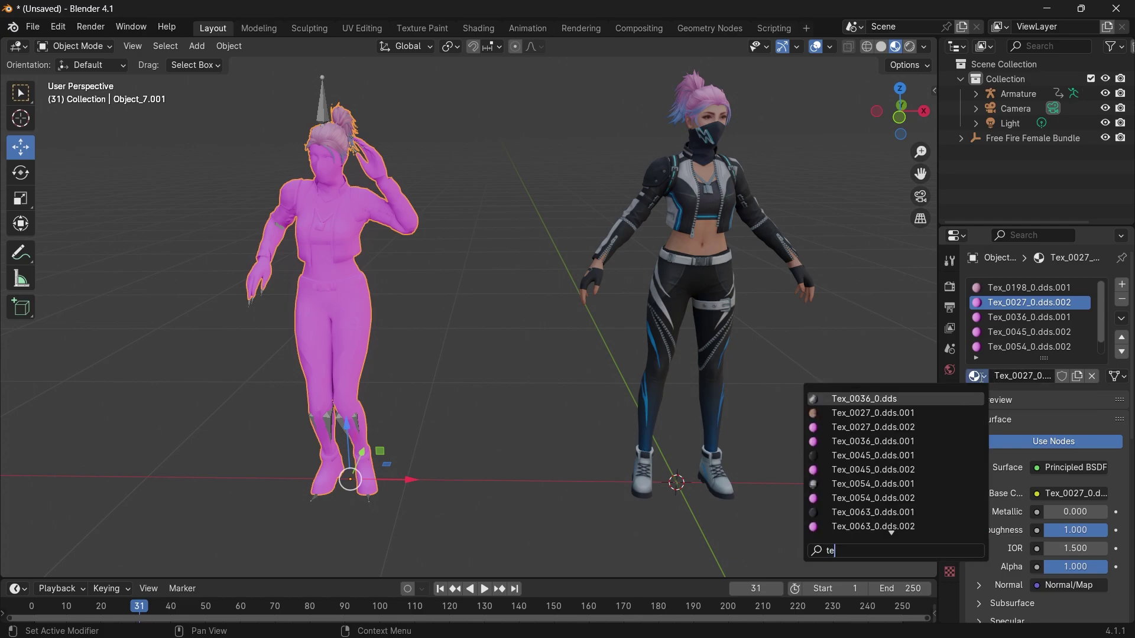
pyautogui.write('x0027')
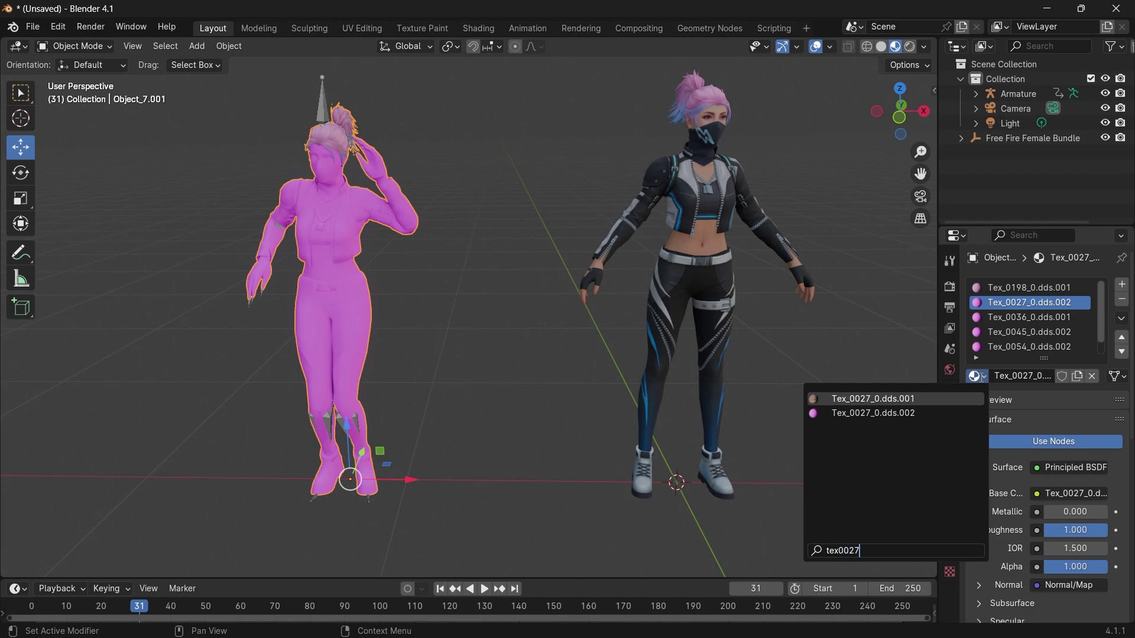
pyautogui.click(895, 399)
# Assign Tex_0036_0.dds and Tex_0045_0.dds.001 to the next two material slots
pyautogui.click(1029, 317)
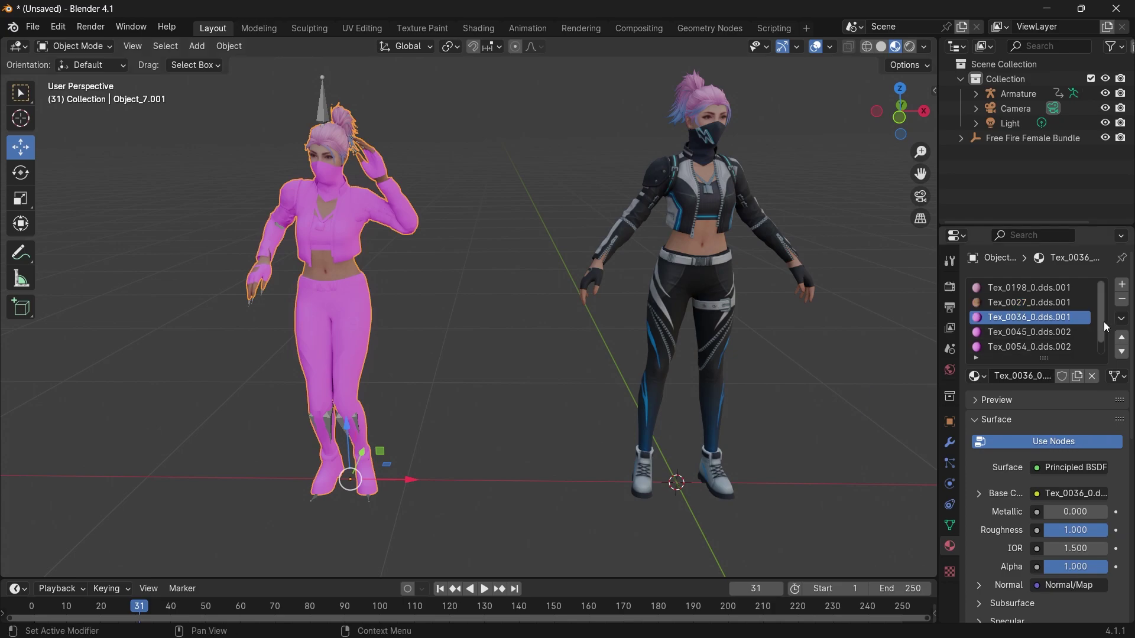
pyautogui.scroll(-1, 1106, 315)
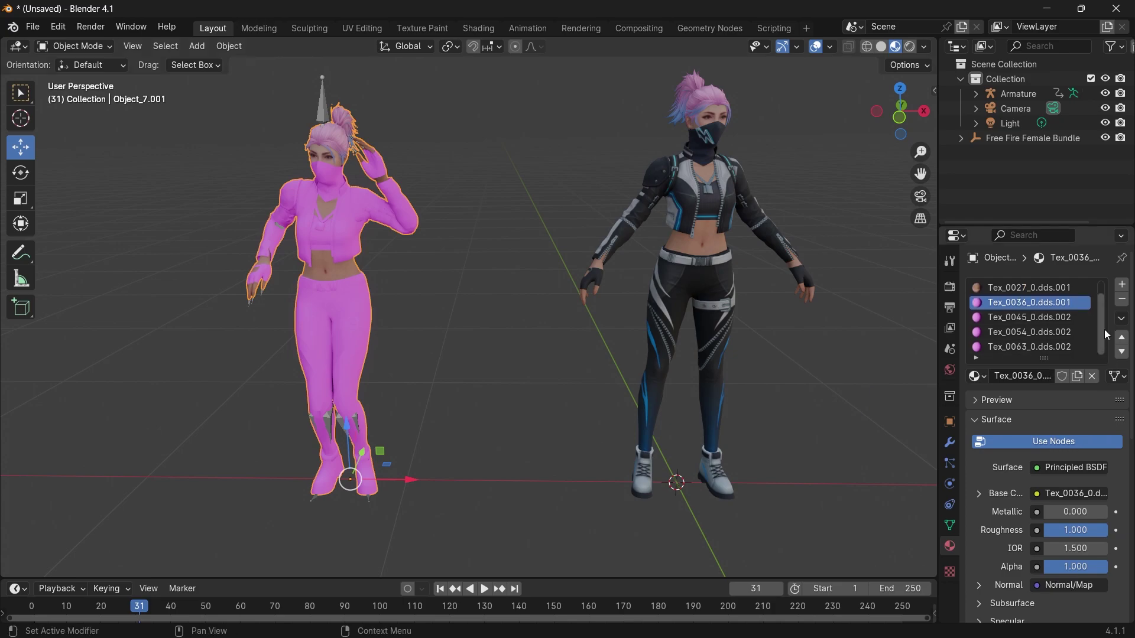
pyautogui.click(975, 376)
pyautogui.write('tex0036')
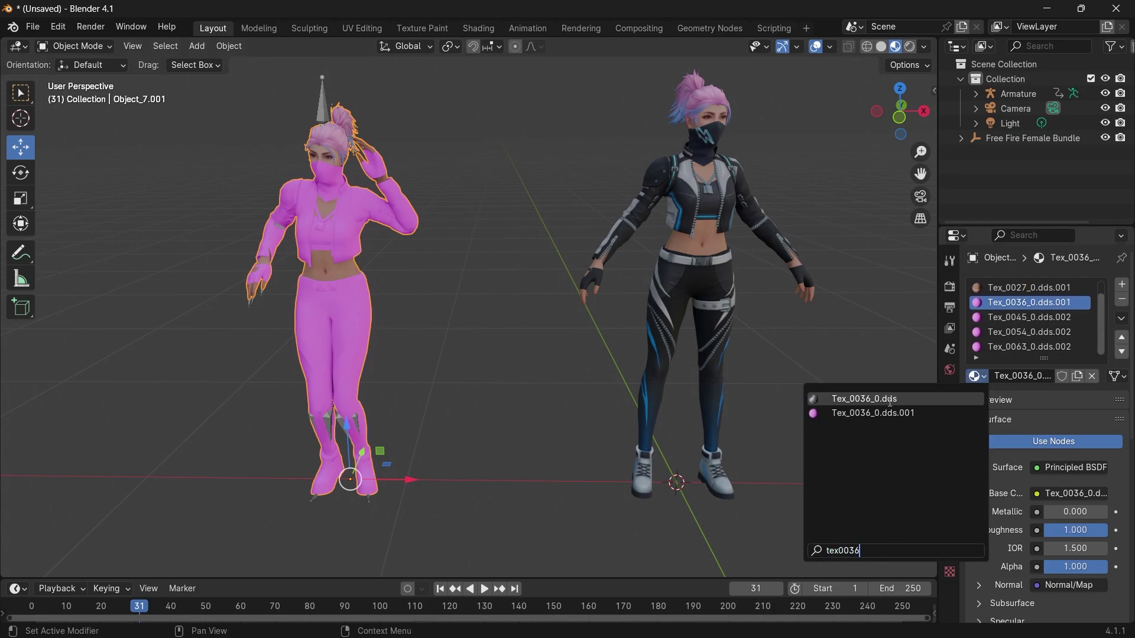
pyautogui.press('Return')
pyautogui.click(1028, 317)
pyautogui.click(975, 376)
pyautogui.write('tex0045')
pyautogui.press('Return')
# Assign Tex_0054_0.dds.001 and Tex_0063_0.dds.001 to the last slots, then go to frame 42
pyautogui.click(1014, 332)
pyautogui.click(975, 376)
pyautogui.write('tex0054')
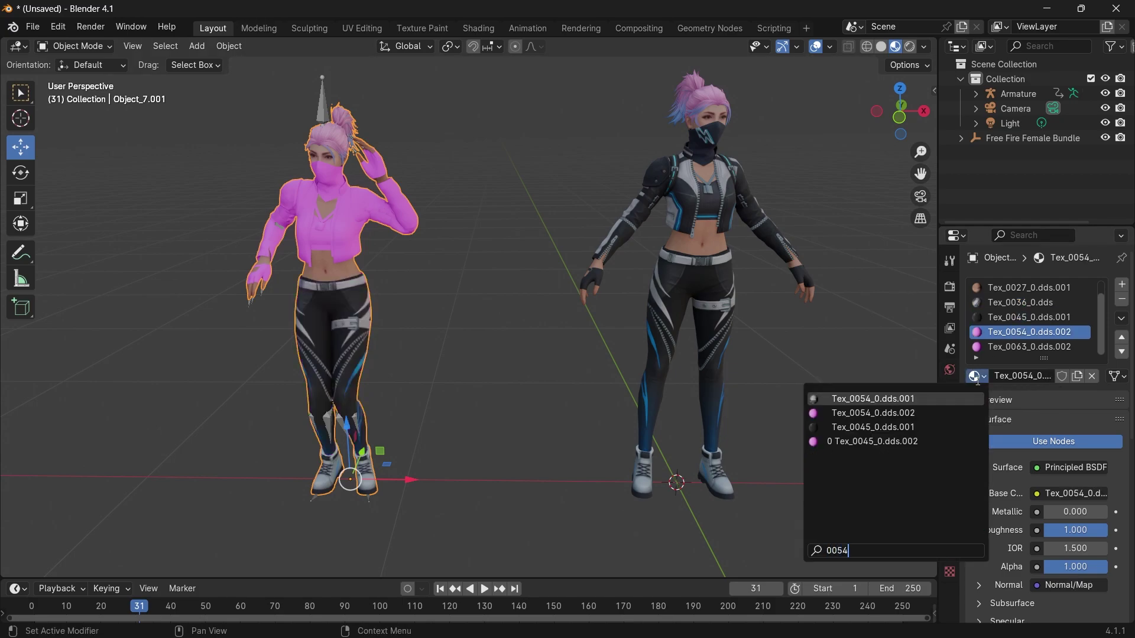
pyautogui.press('Return')
pyautogui.click(1014, 348)
pyautogui.click(975, 376)
pyautogui.write('0063')
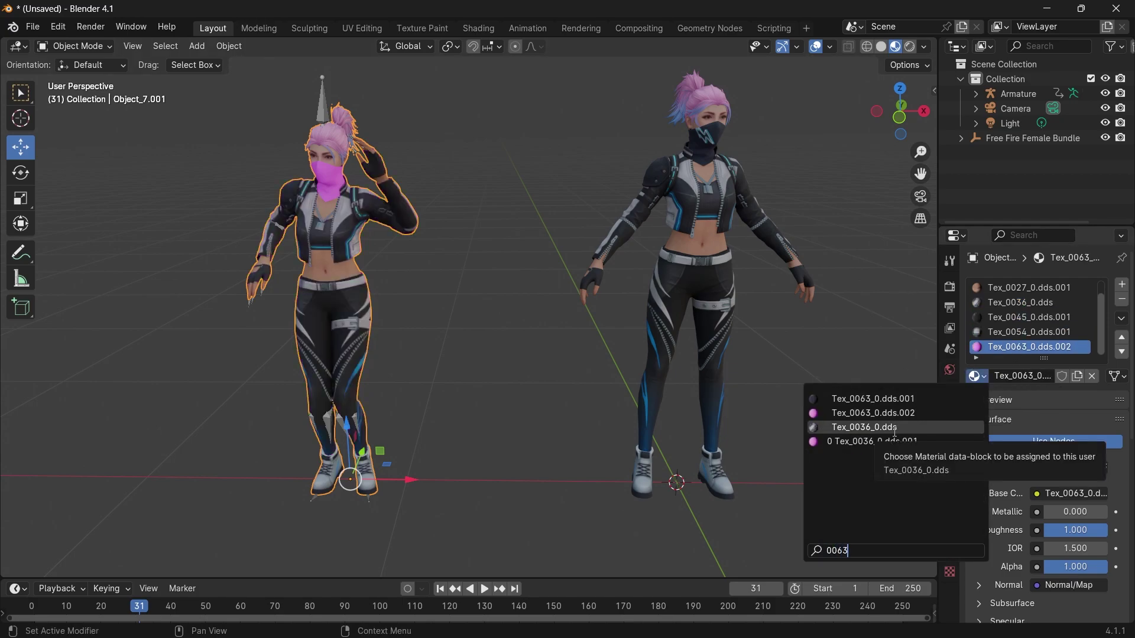
pyautogui.click(872, 398)
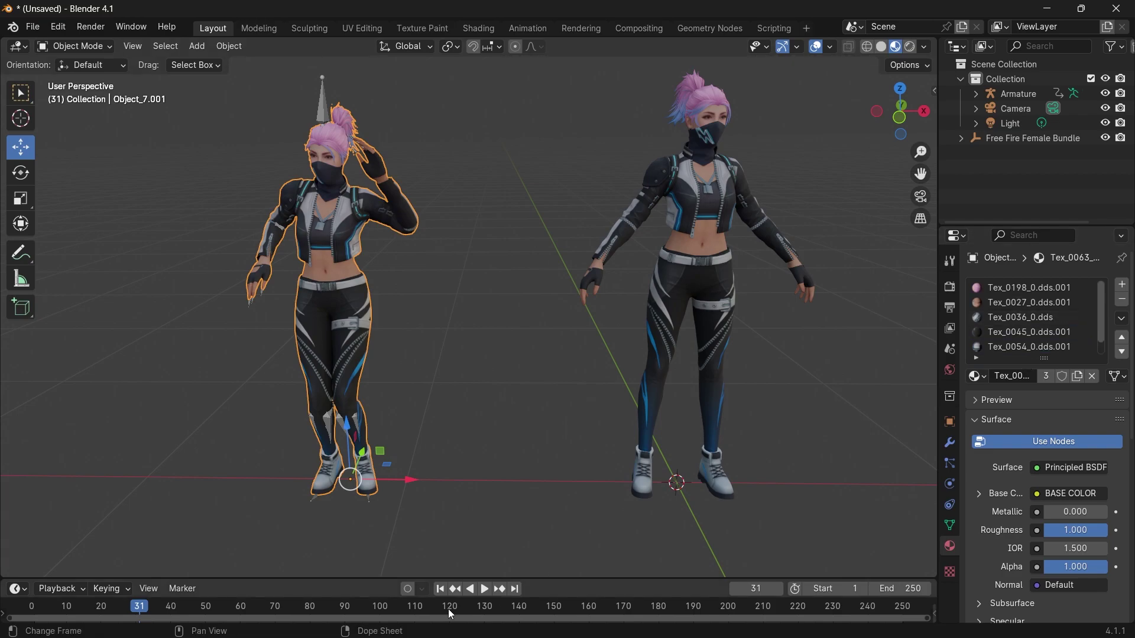
pyautogui.moveTo(149, 607); pyautogui.dragTo(178, 608)
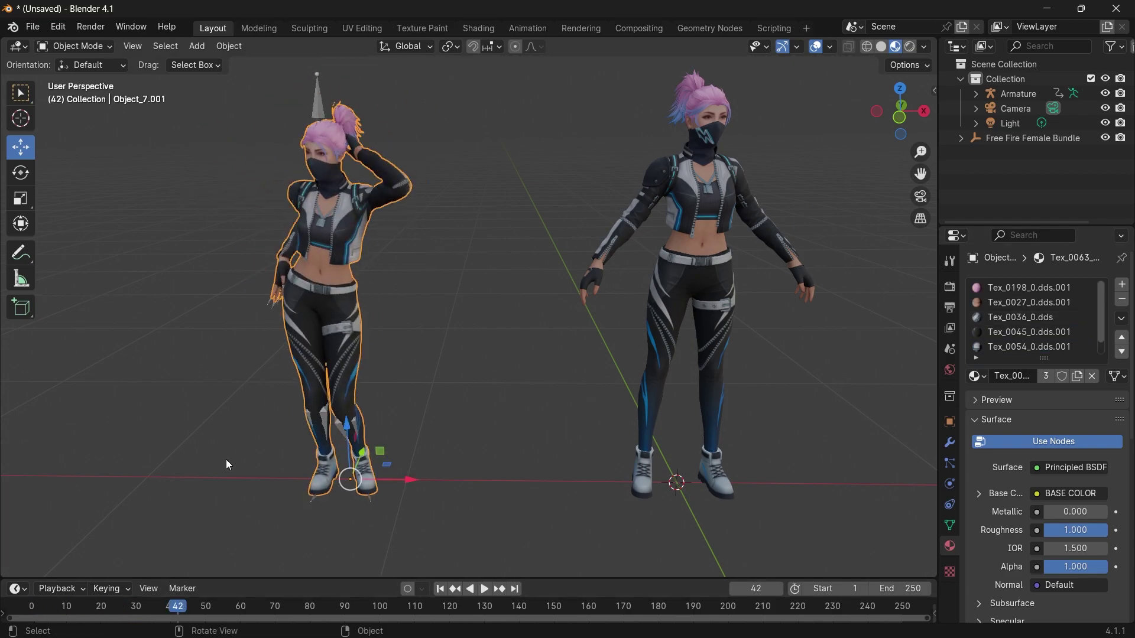
# Play the dance from the first frame, then box-select and hide the original Free Fire model
pyautogui.hotkey('shift', 'Left')
pyautogui.press('space')
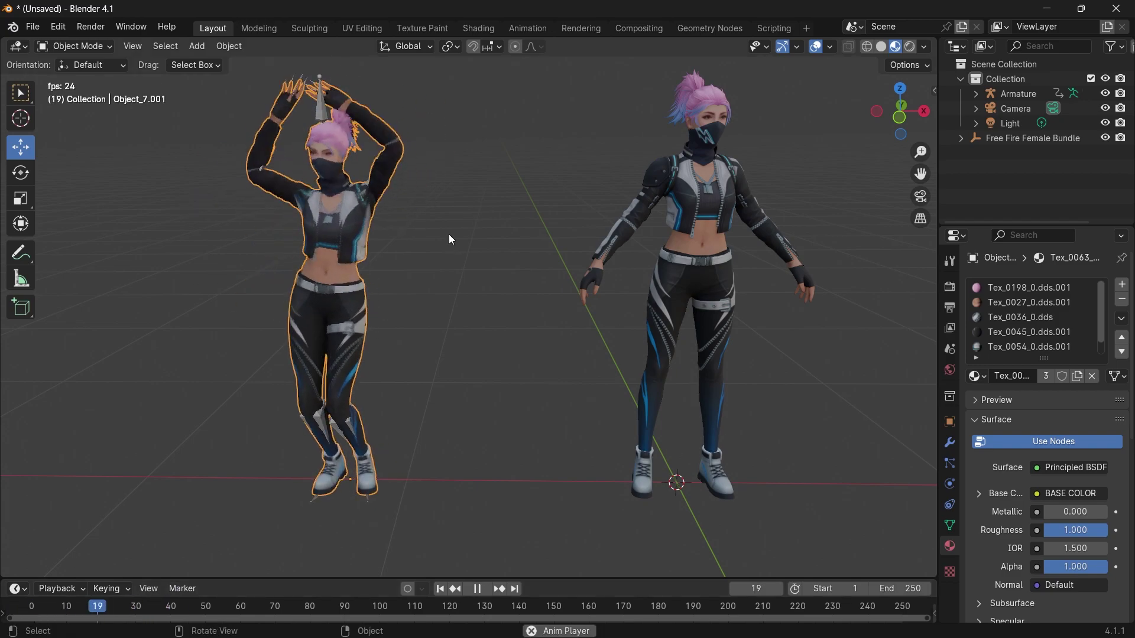
pyautogui.moveTo(900, 109); pyautogui.dragTo(883, 118)
pyautogui.press('space')
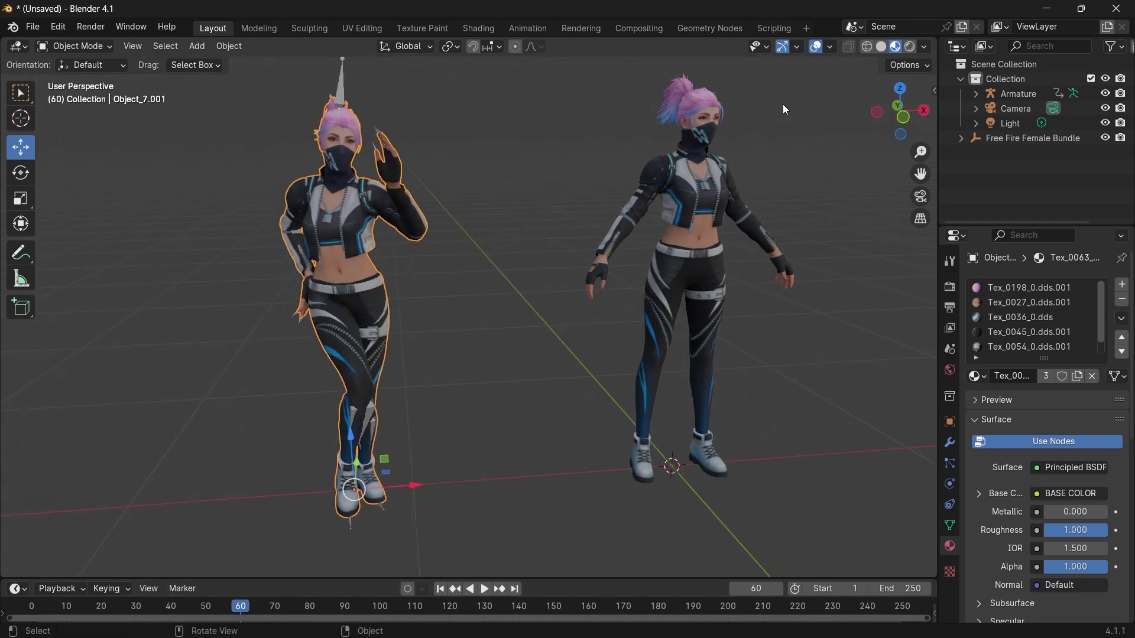
pyautogui.moveTo(784, 110); pyautogui.dragTo(594, 480)
pyautogui.press('h')
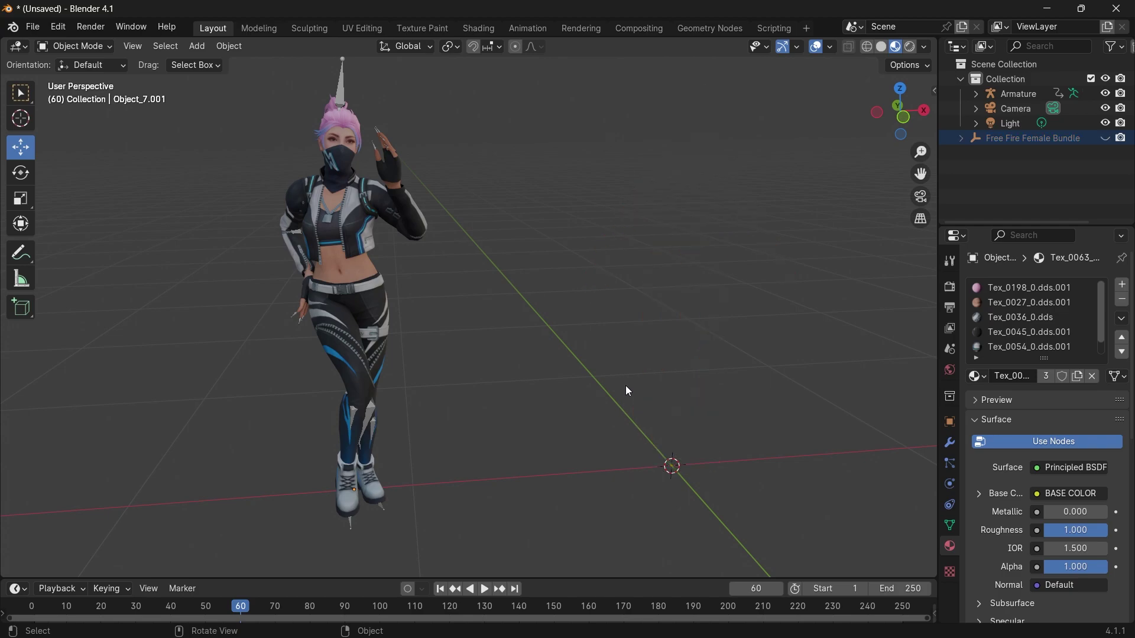
# Replay the dance from the start at a lower, level angle, pausing at frame 105
pyautogui.moveTo(342, 198); pyautogui.dragTo(284, 570, button='middle')
pyautogui.press('space')
pyautogui.click(229, 606)
pyautogui.hotkey('shift', 'Left')
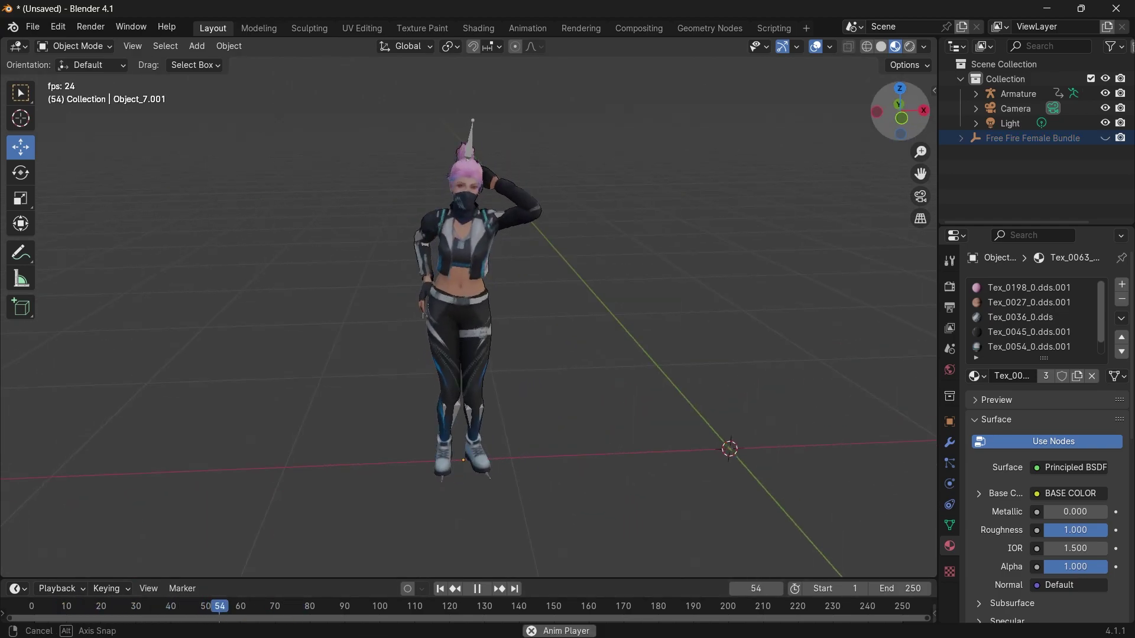
pyautogui.moveTo(896, 134); pyautogui.dragTo(918, 173)
pyautogui.press('space')
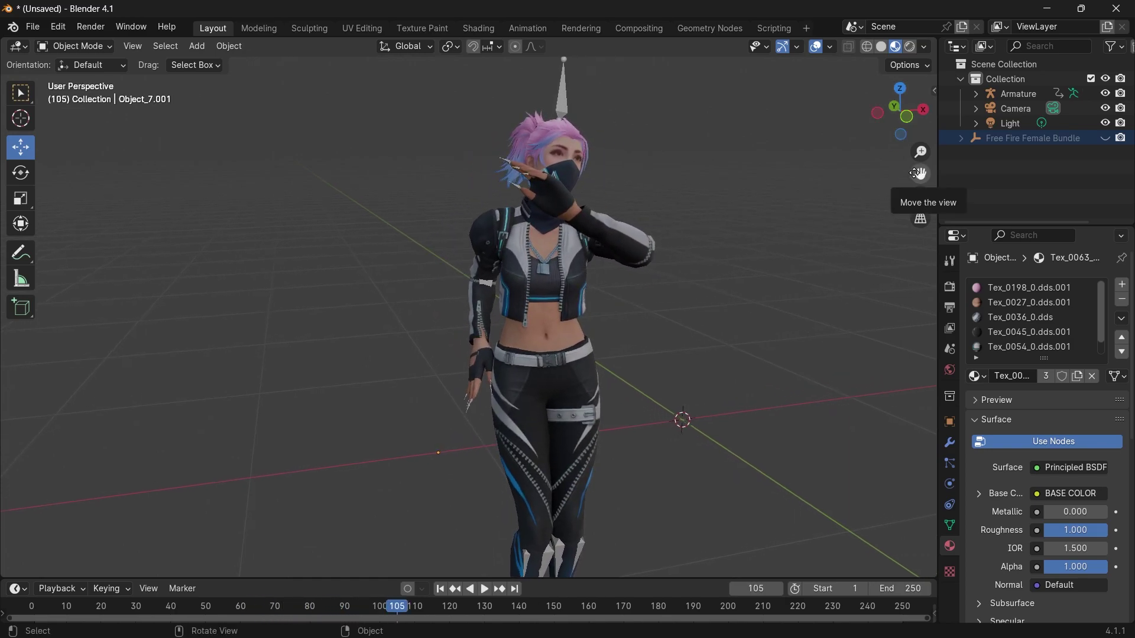